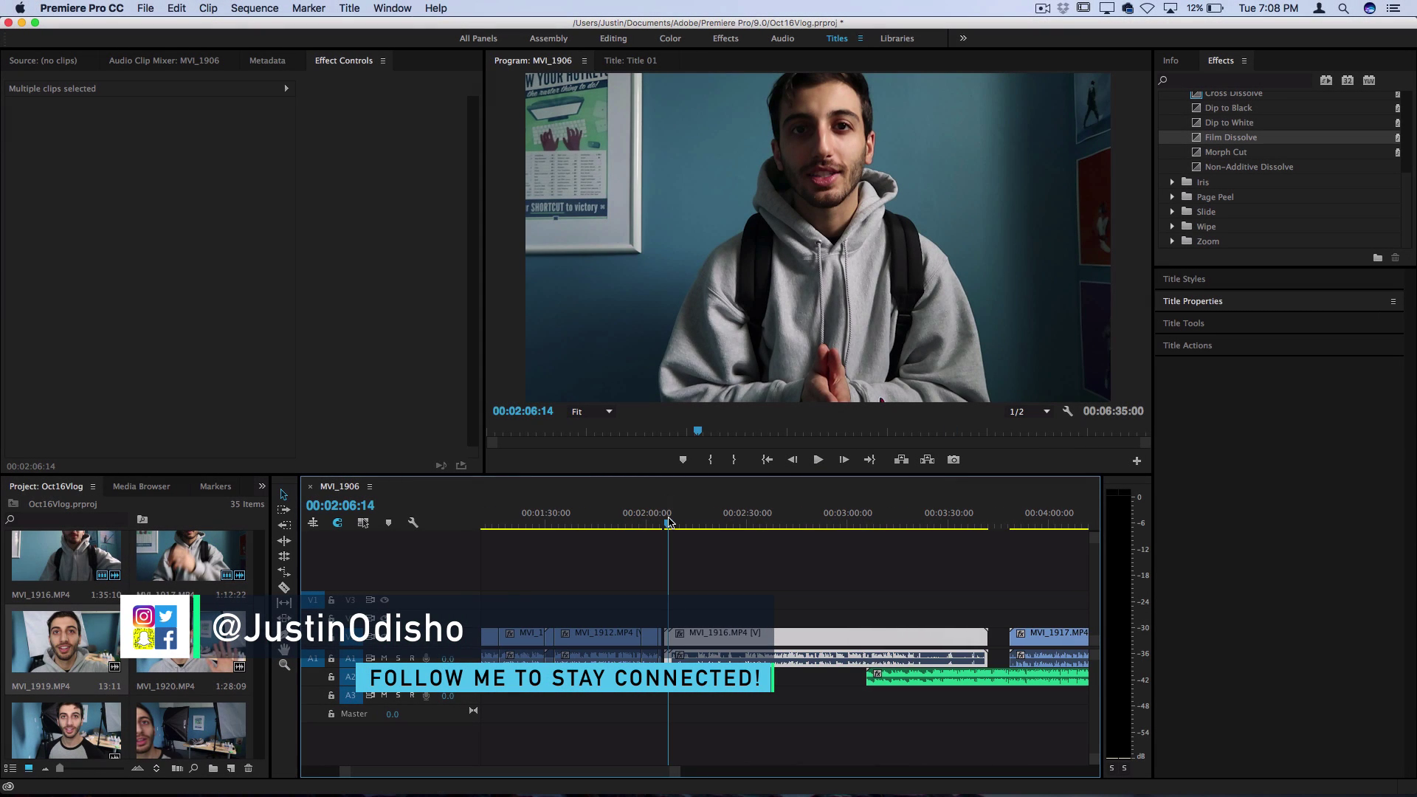
Delete the MVI_1916 clip and slide MVI_1917 left to close the gap.
key("Up")
key("BackSpace")
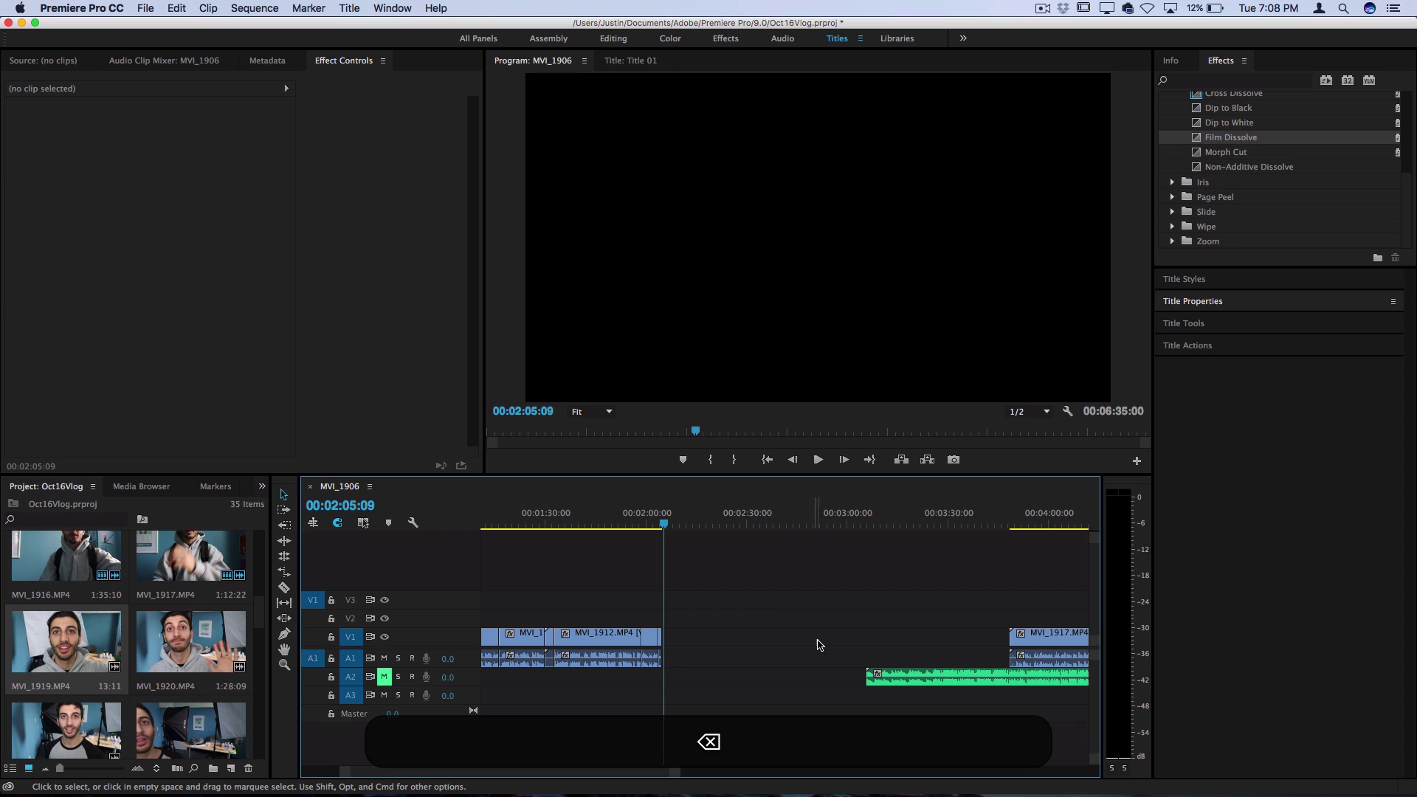
scroll(818, 634, "down", 3)
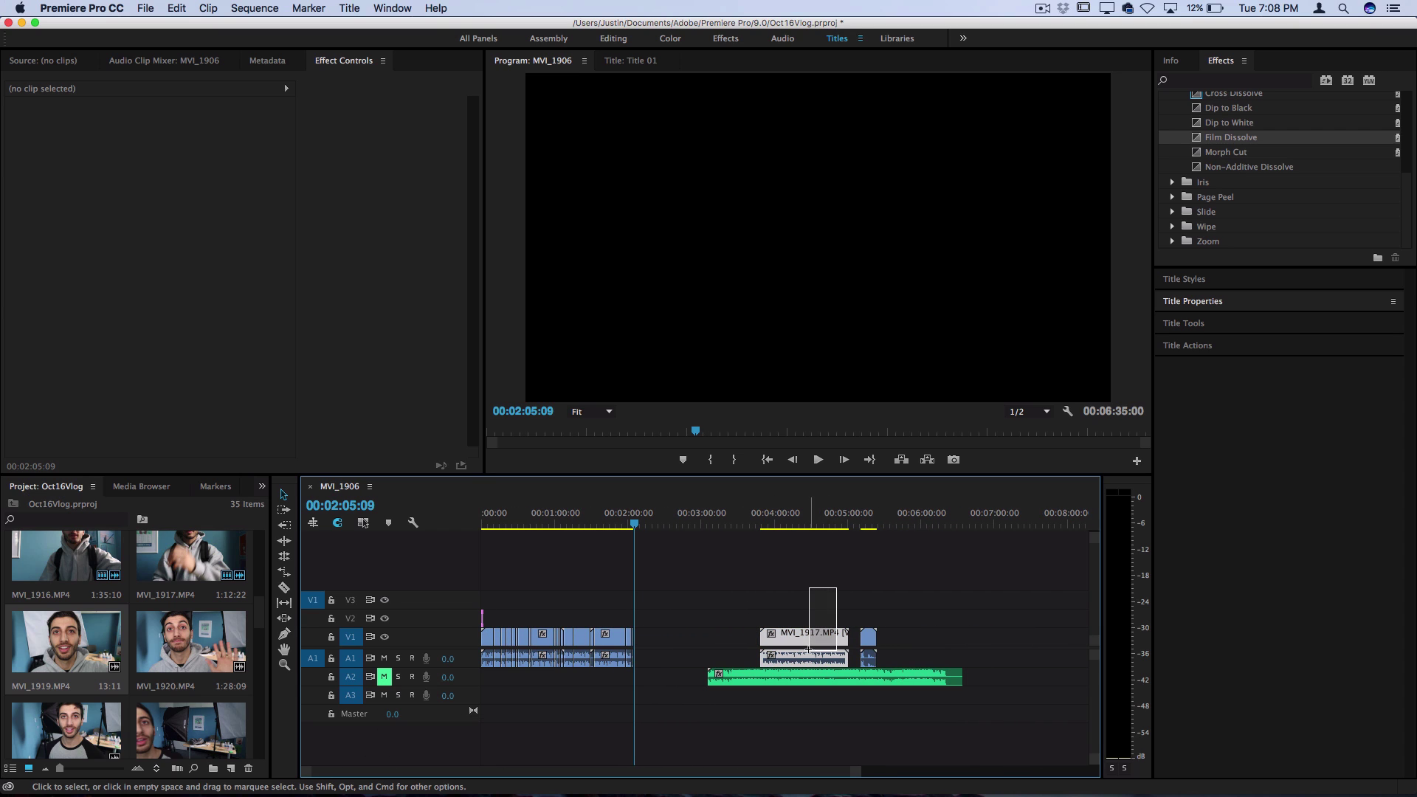
left_click(809, 652)
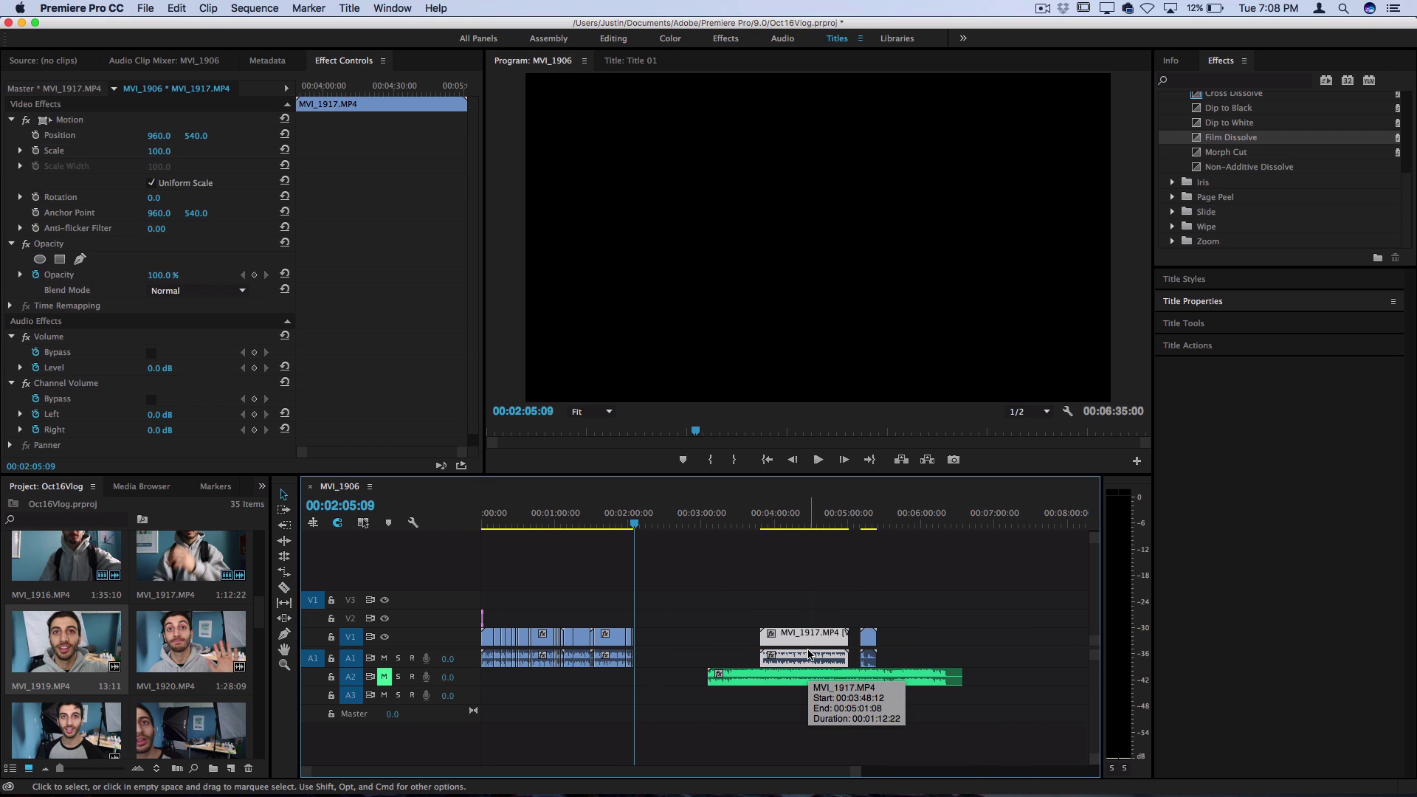
left_click_drag(771, 637, 654, 641)
Preview the edit, replay from about 5:11, then pick up the MVI clip files for import.
key("space")
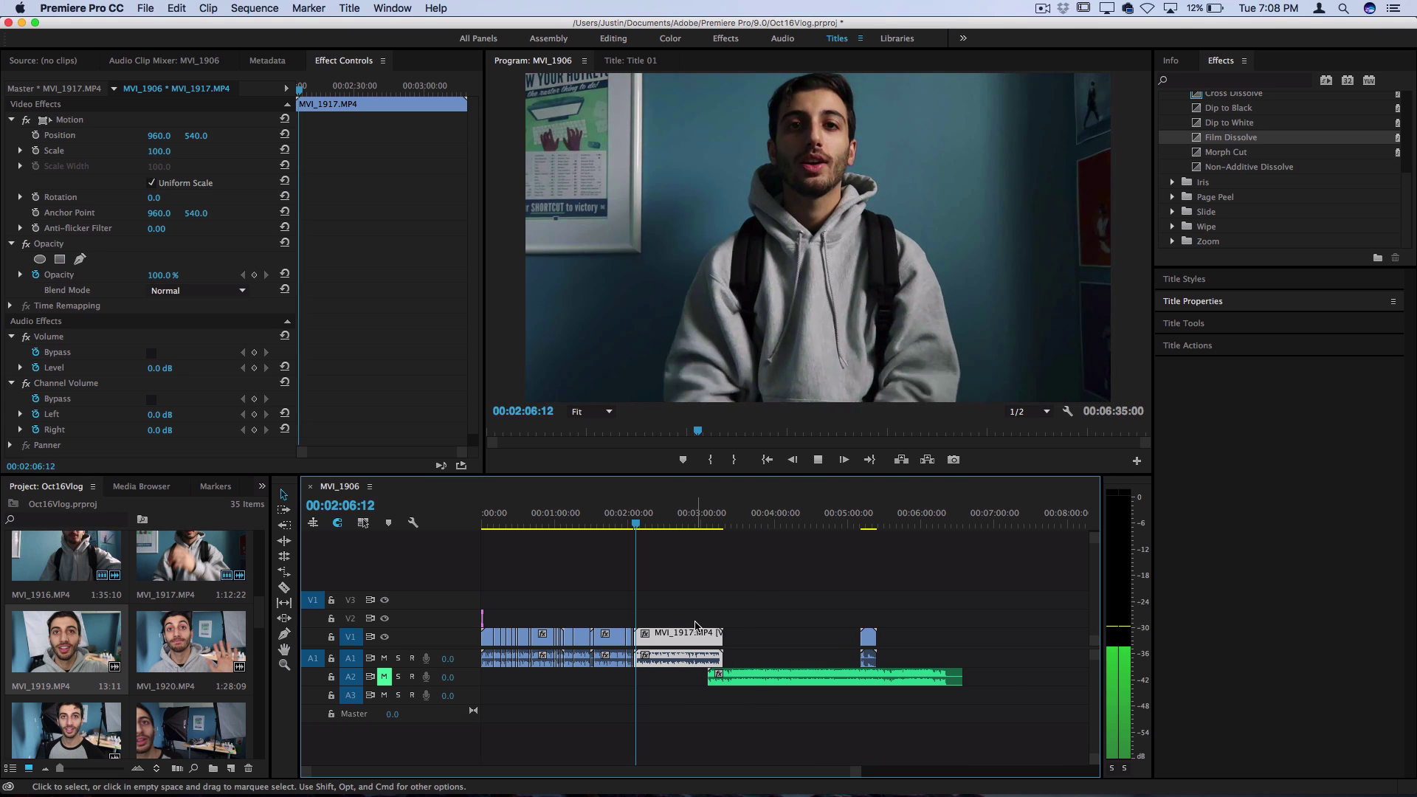
key("space")
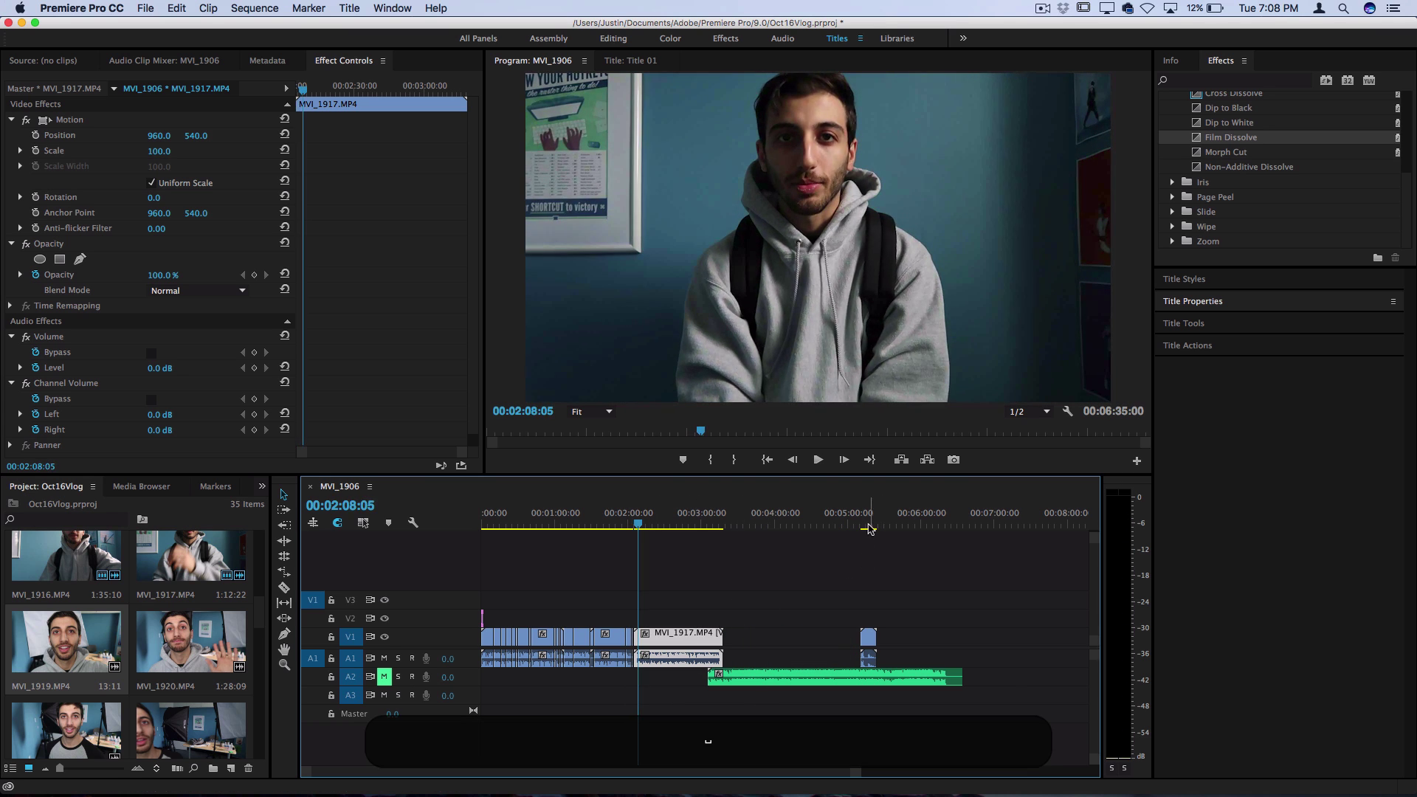
left_click(865, 527)
key("space")
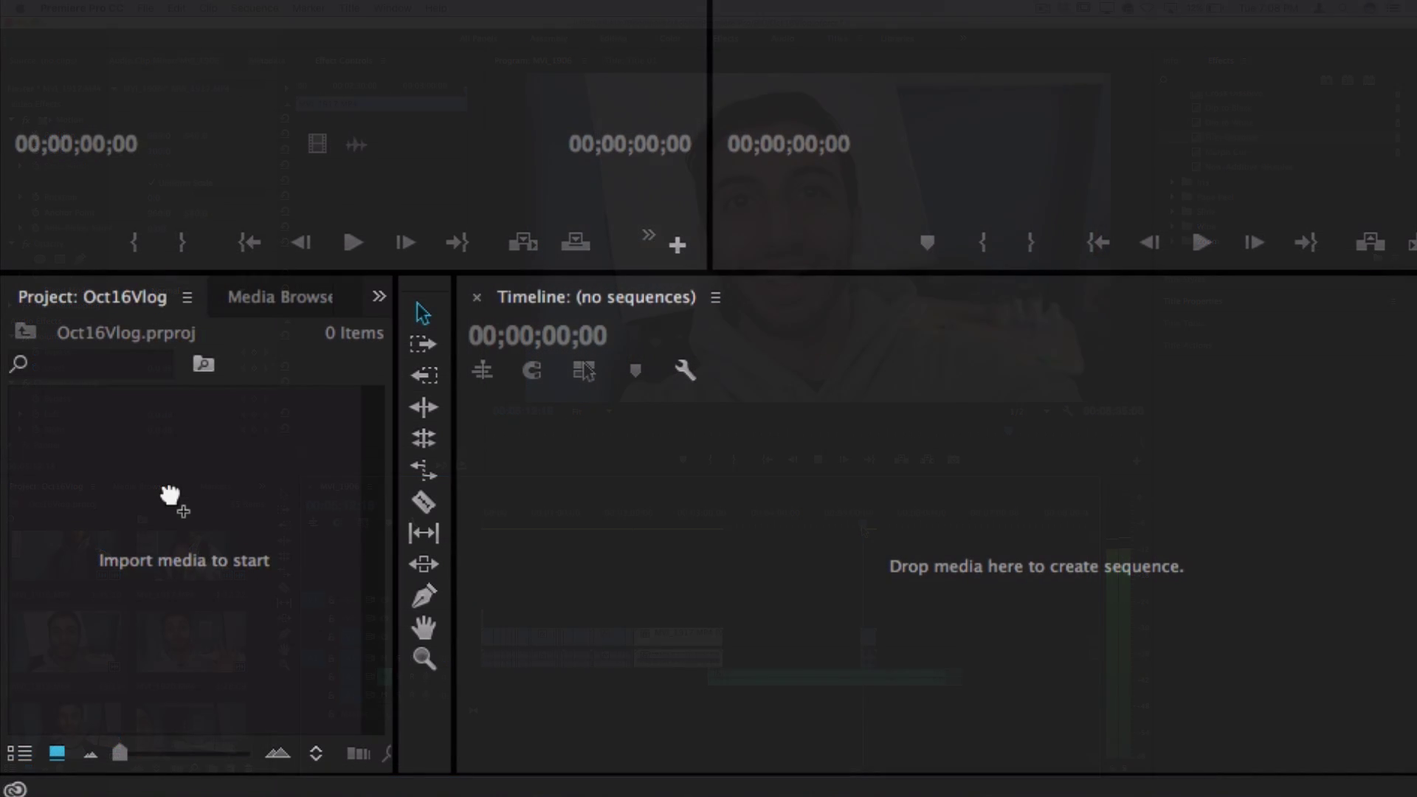
left_click_drag(174, 497, 196, 590)
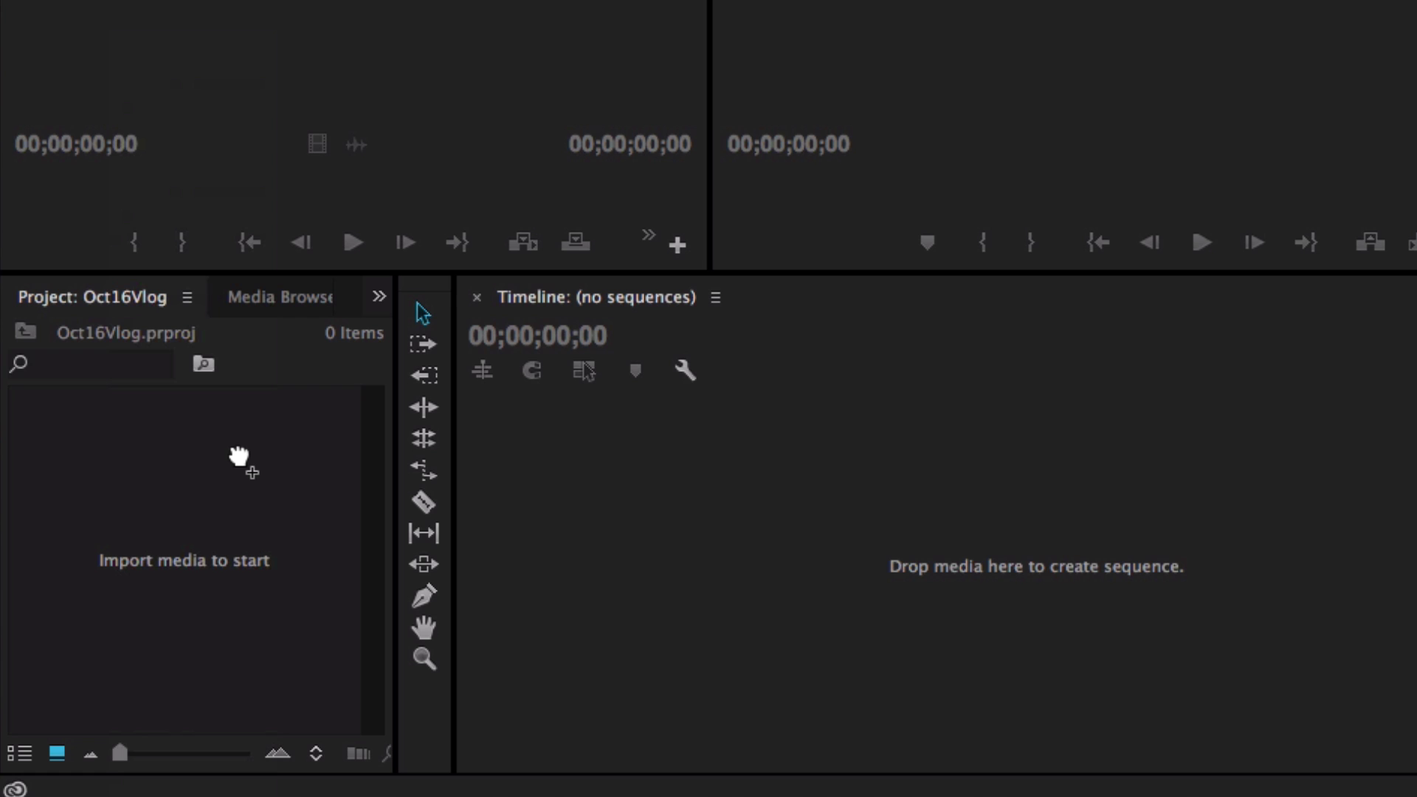
Import the 32 MVI clips into the Oct16Vlog project and clear the selection.
left_click_drag(238, 453, 237, 451)
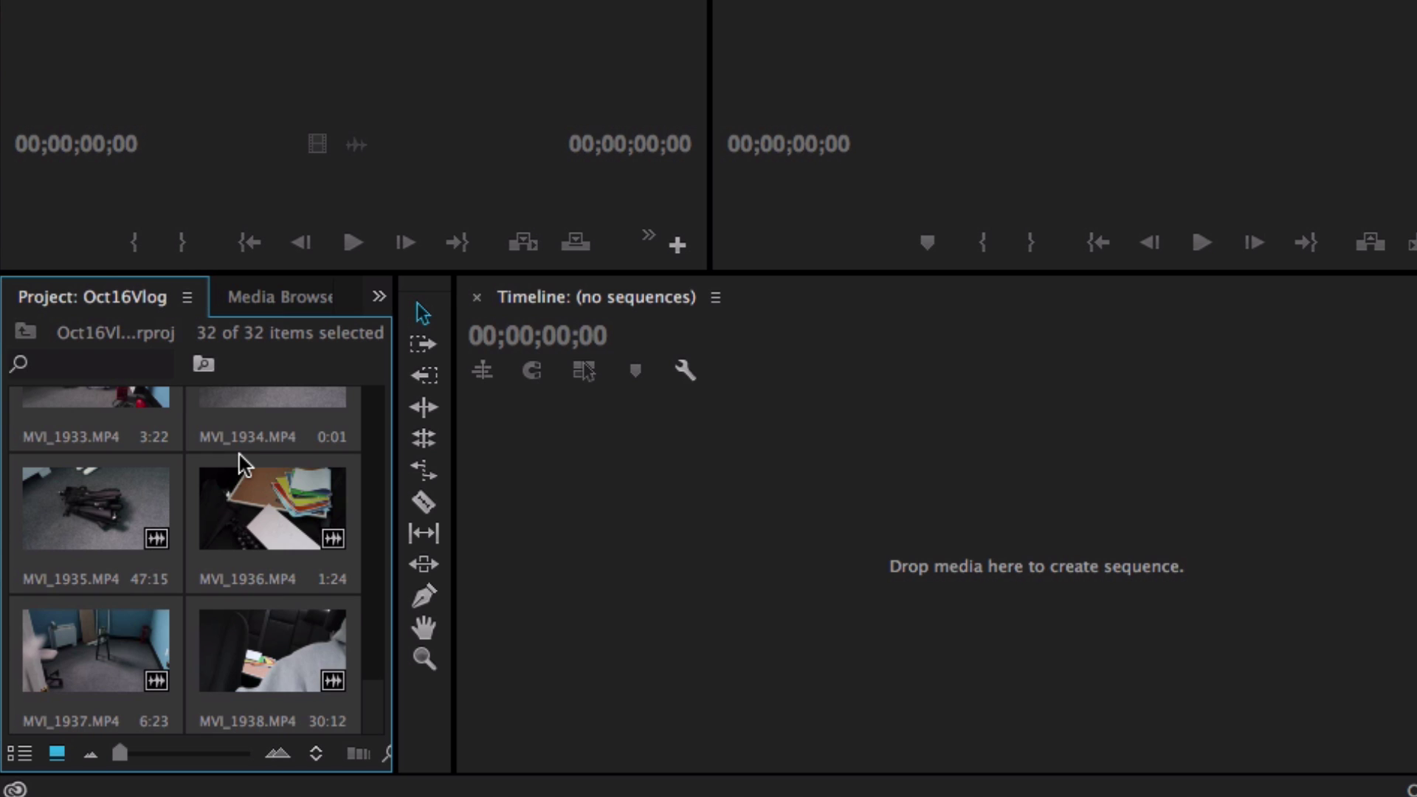
scroll(239, 455, "up", 10)
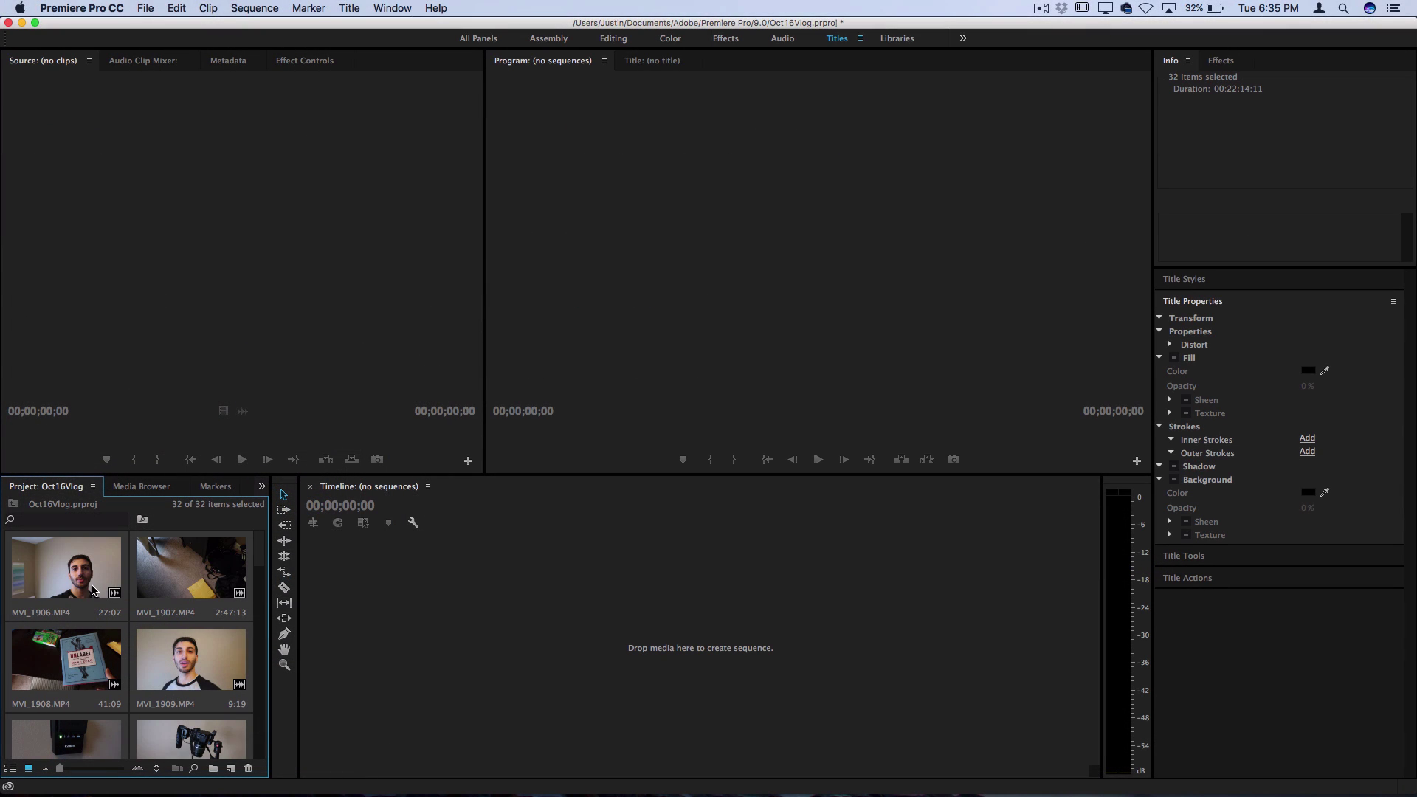
key("super+shift+a")
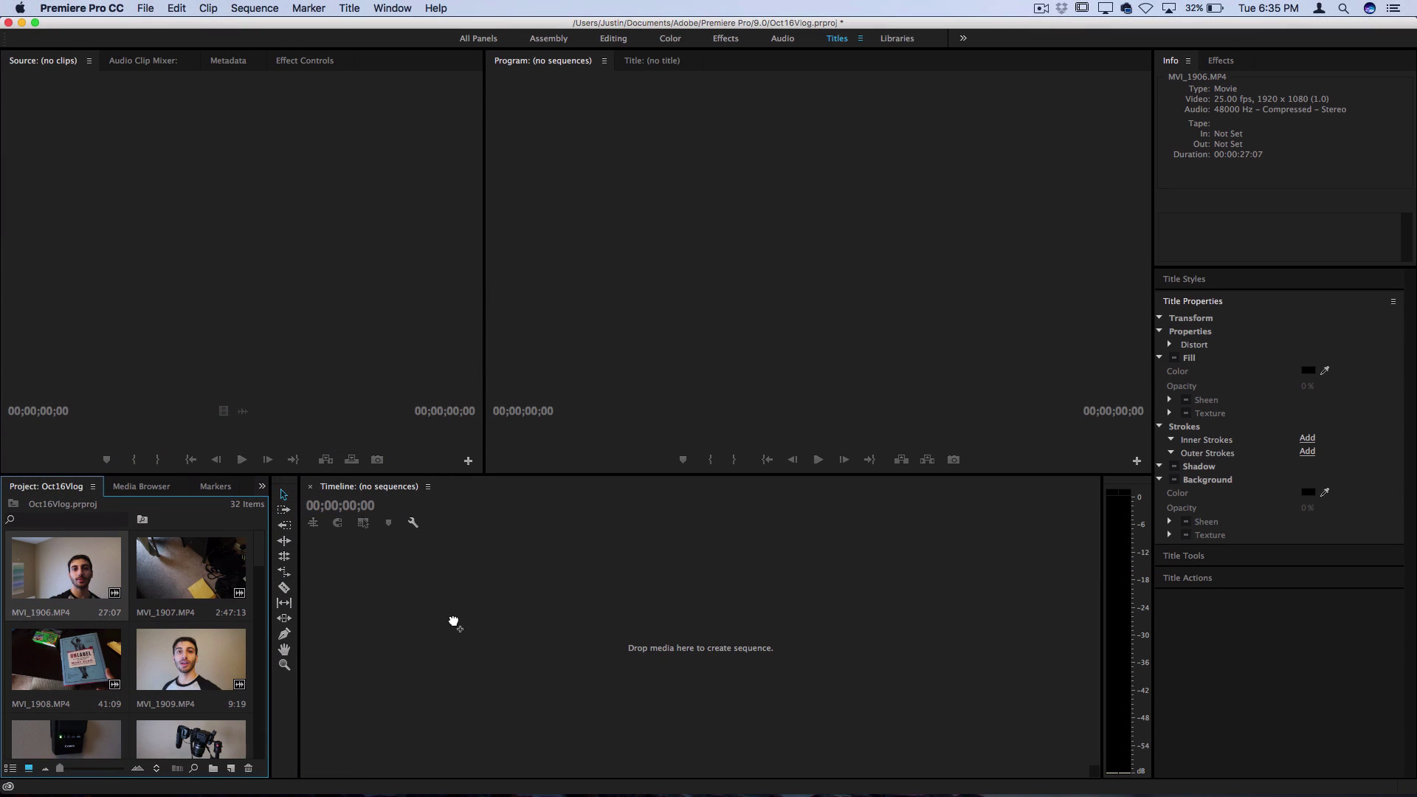
Create the MVI_1906 sequence, play it, and append MVI_1907 right after it.
left_click_drag(454, 624, 454, 624)
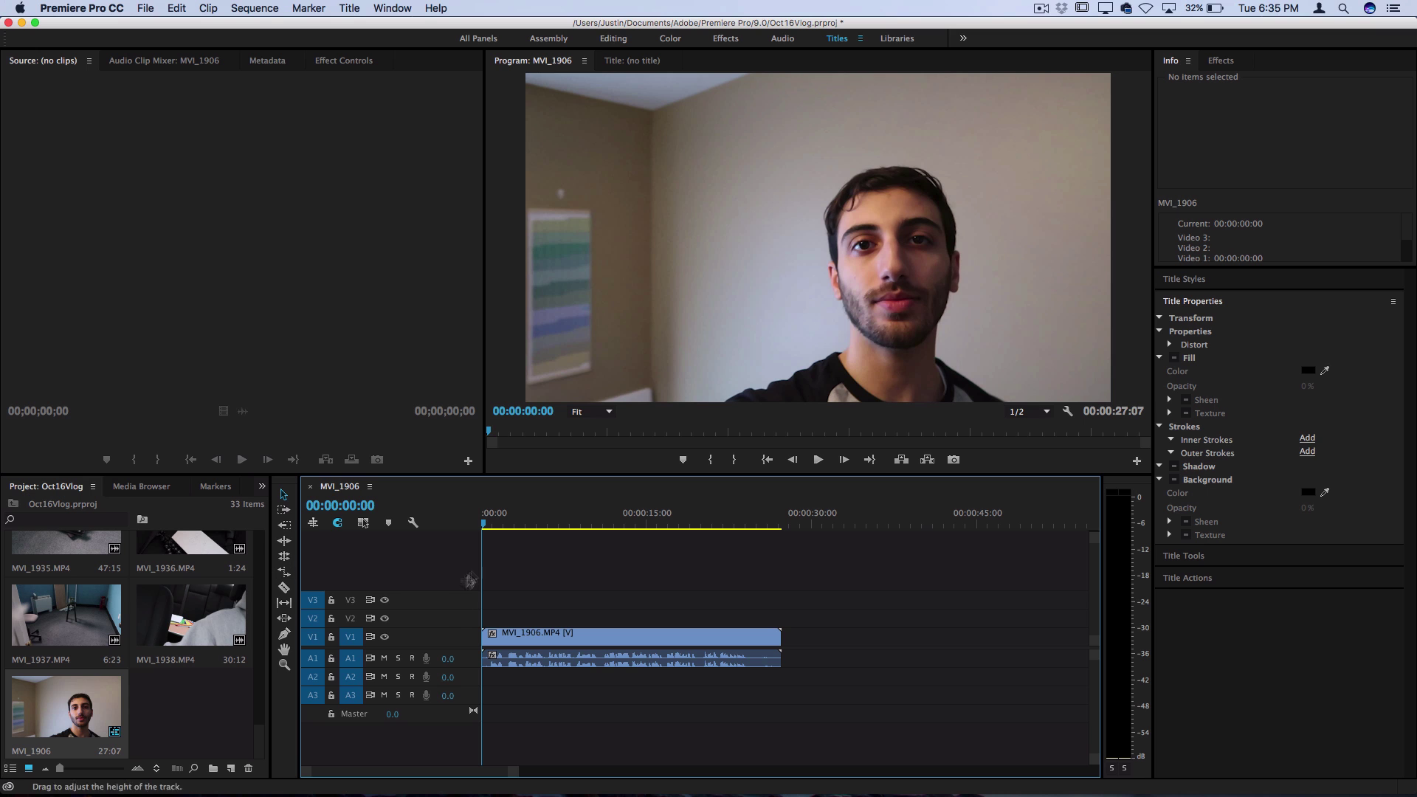
key("space")
key("XF86AudioRaiseVolume")
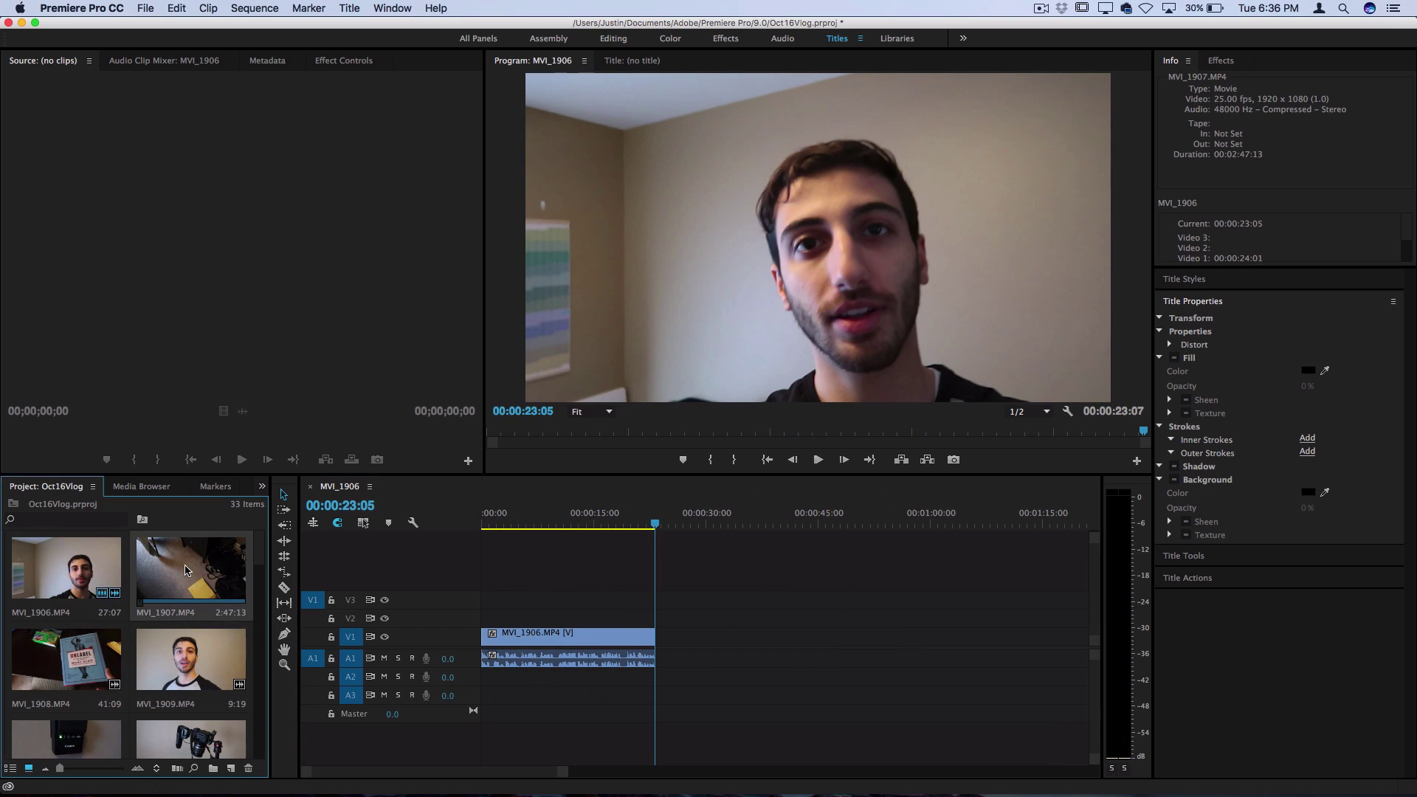
left_click_drag(186, 569, 665, 642)
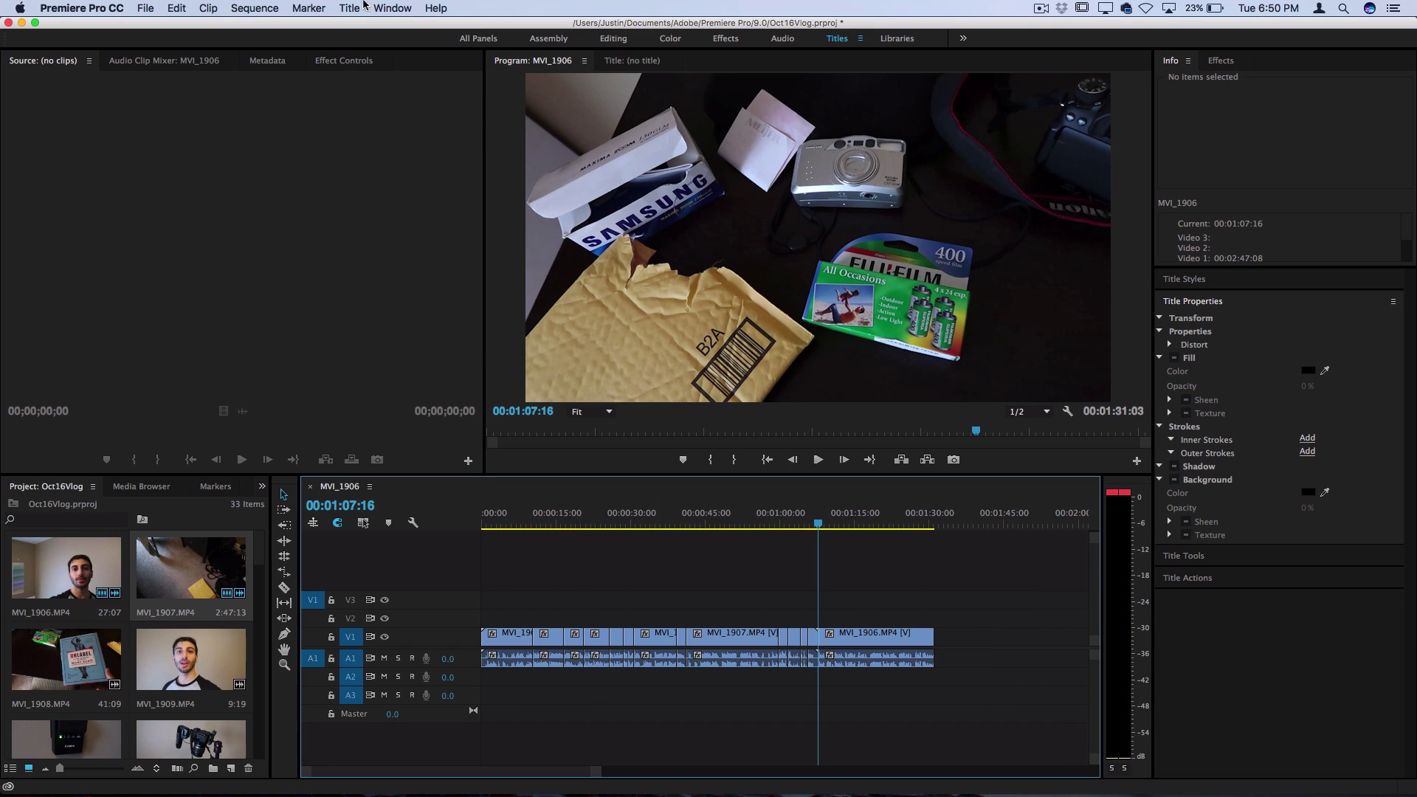
Create a new default still title with a text box in VCR OSD Mono font.
left_click(361, 6)
mouse_move(439, 48)
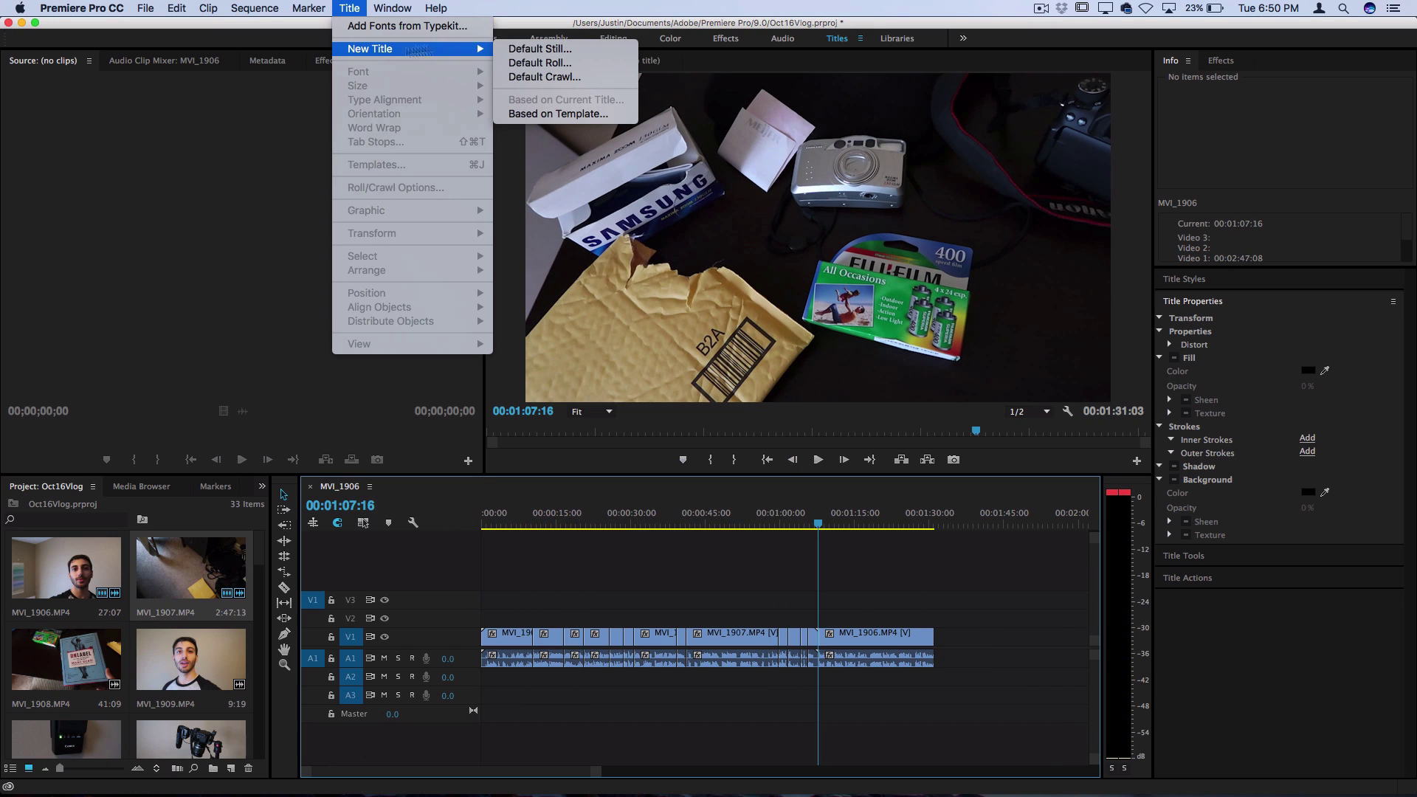
left_click(526, 50)
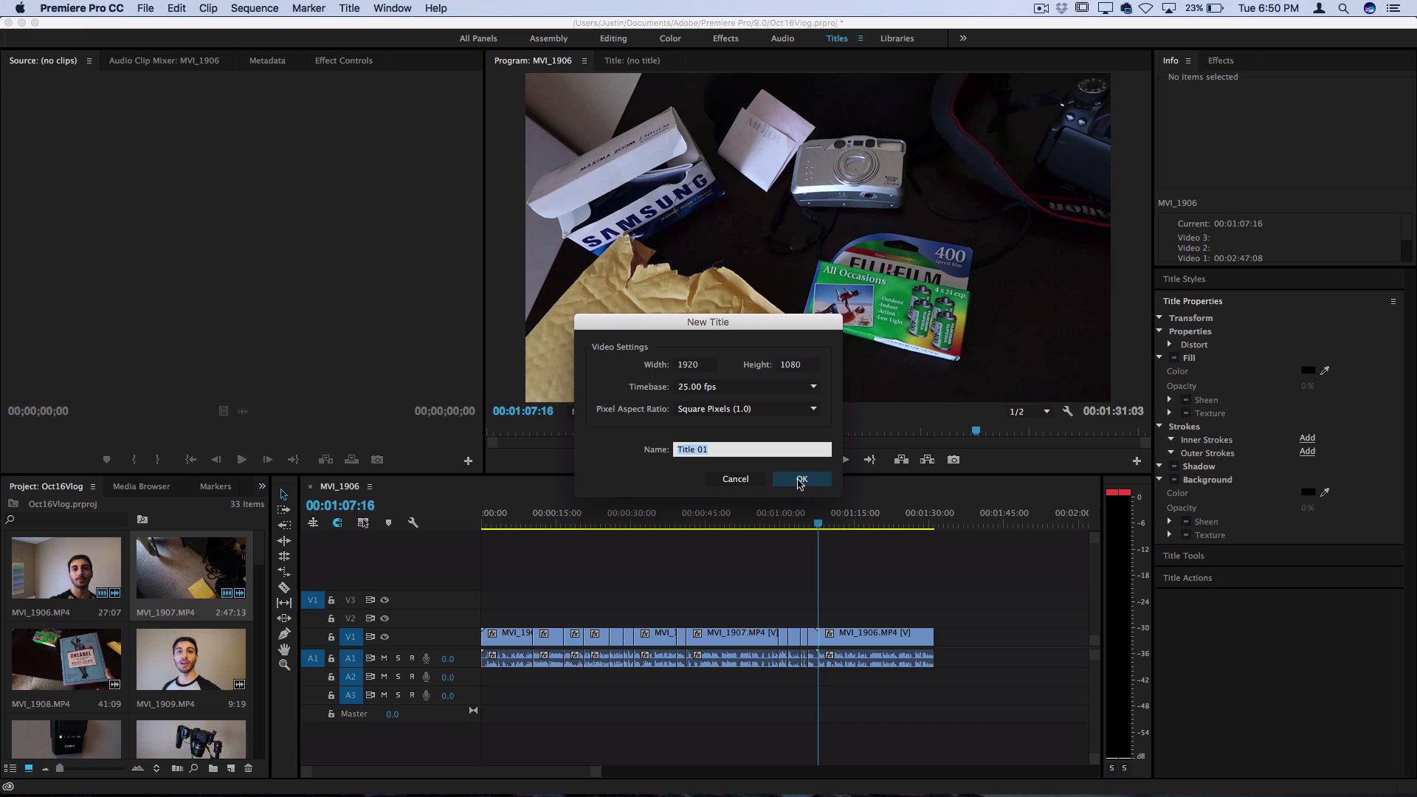
left_click(801, 480)
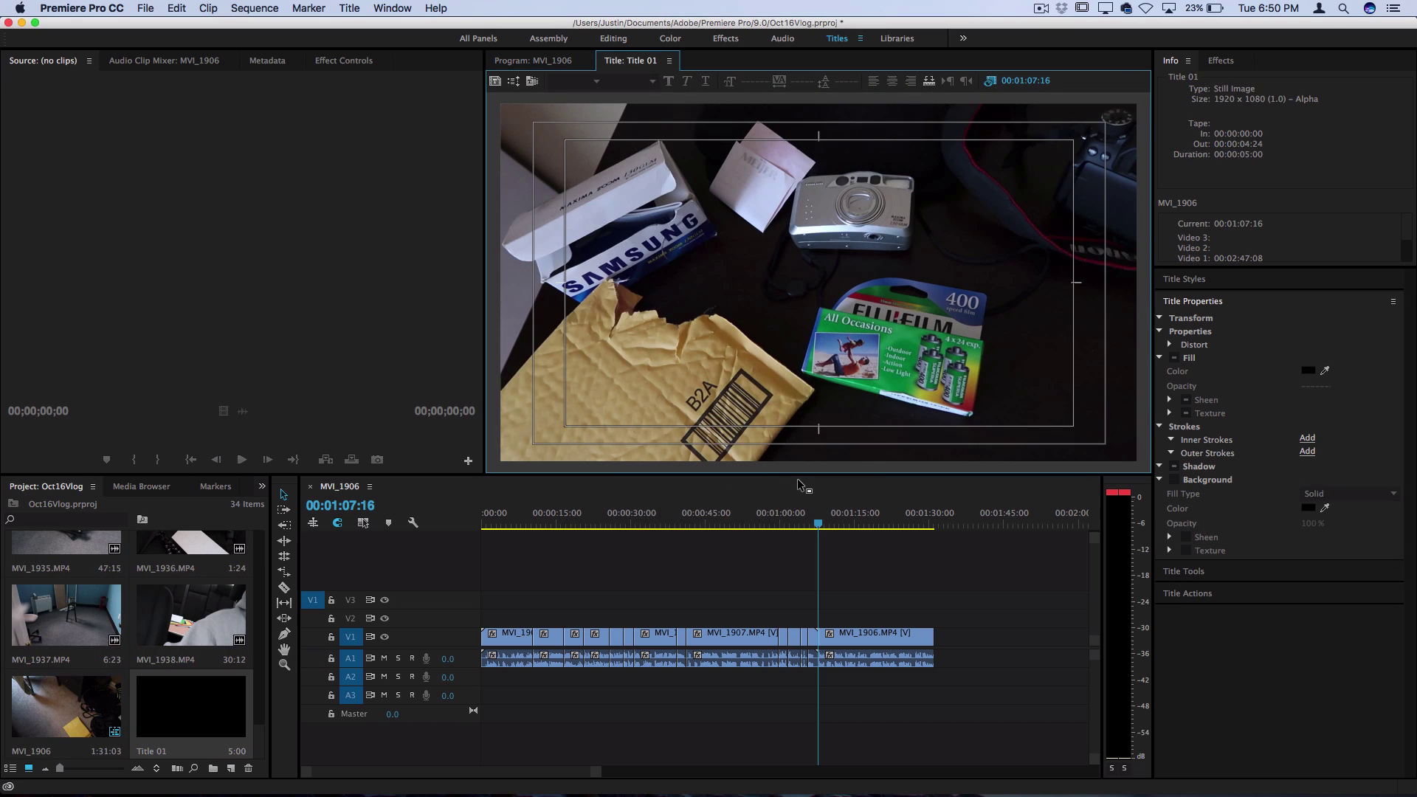
left_click(889, 418)
type("VCR OSD")
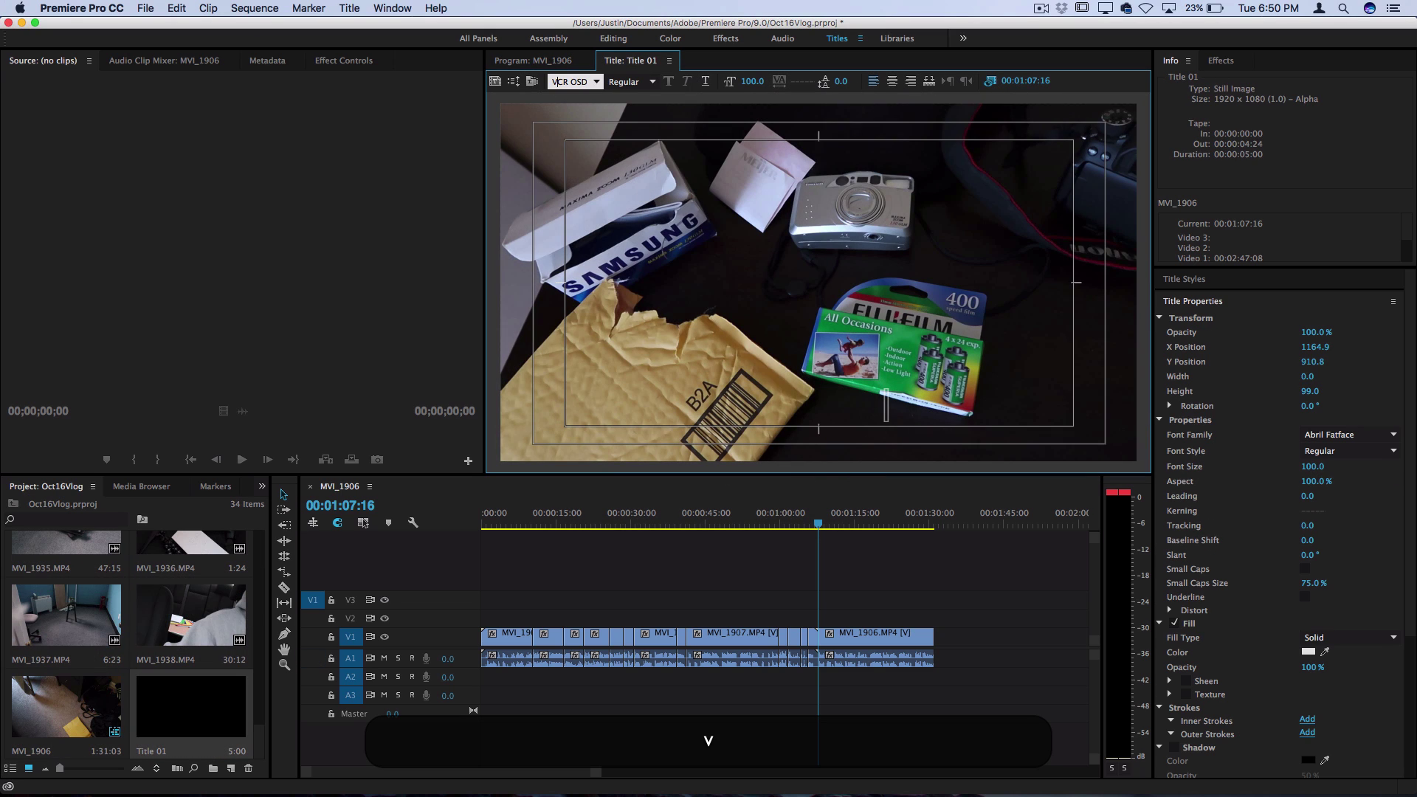
key("Return")
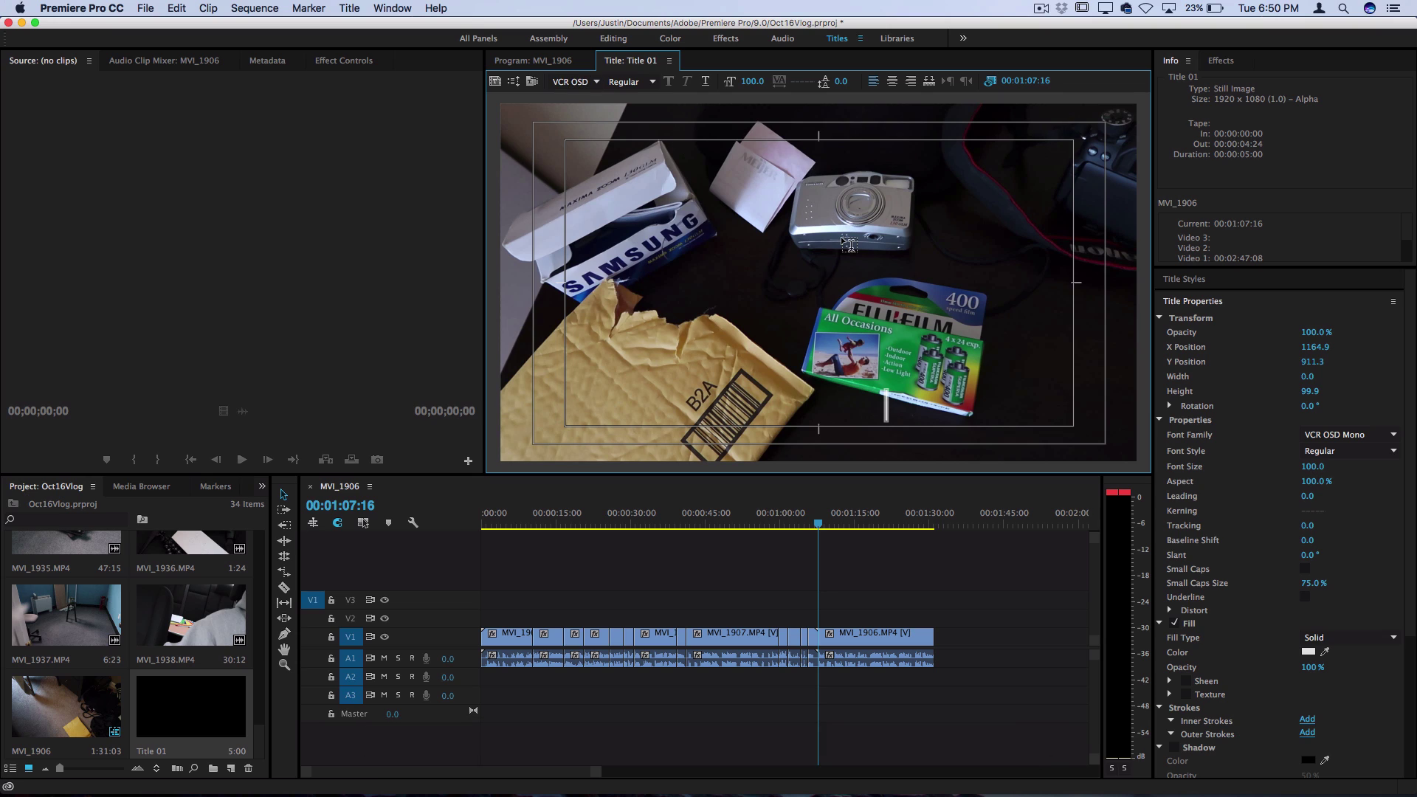
Type the creator's handle and 'Vlog 9', then place Title 01 at the sequence start.
type("@JustinOdish")
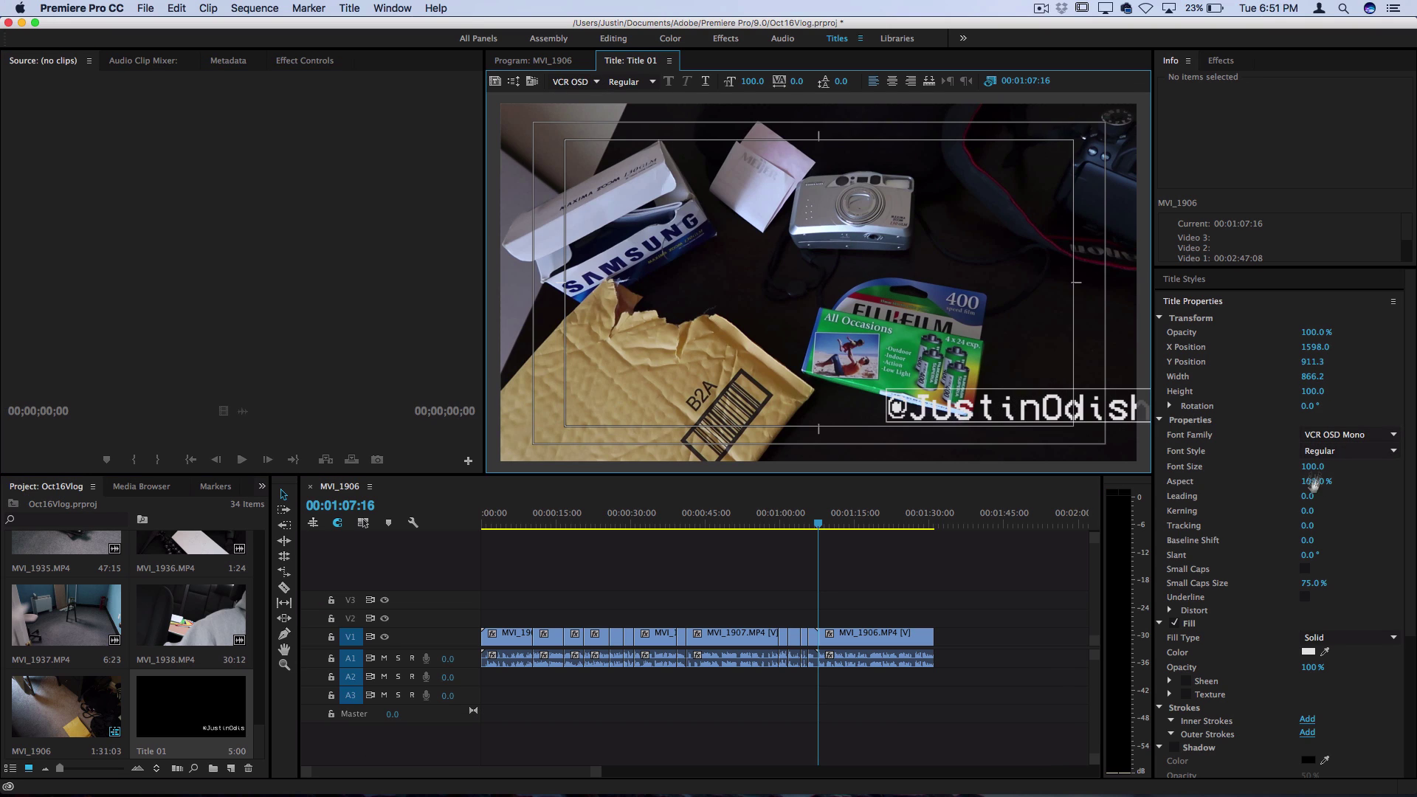
left_click_drag(1316, 347, 1319, 346)
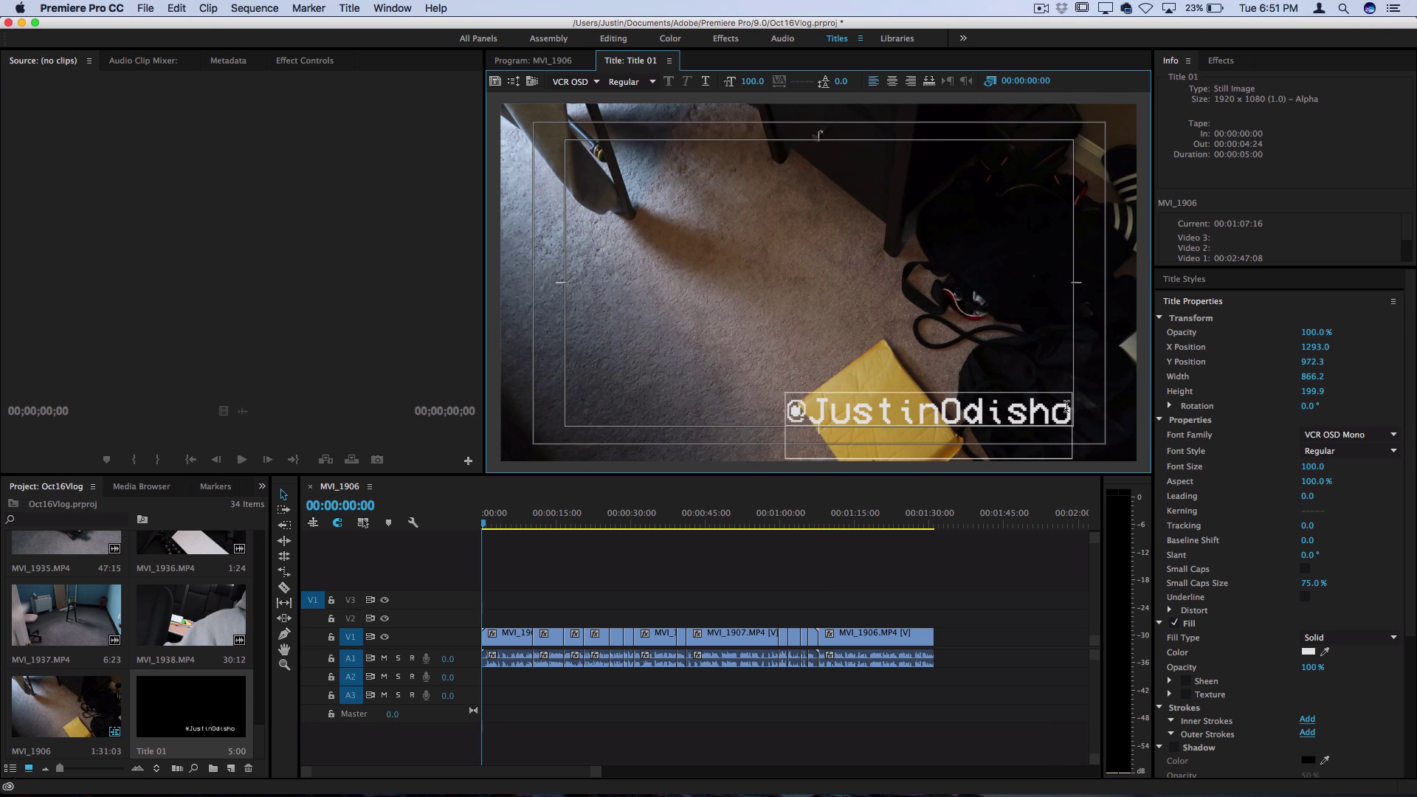
key("Return")
type("Vlog 9")
left_click(488, 662)
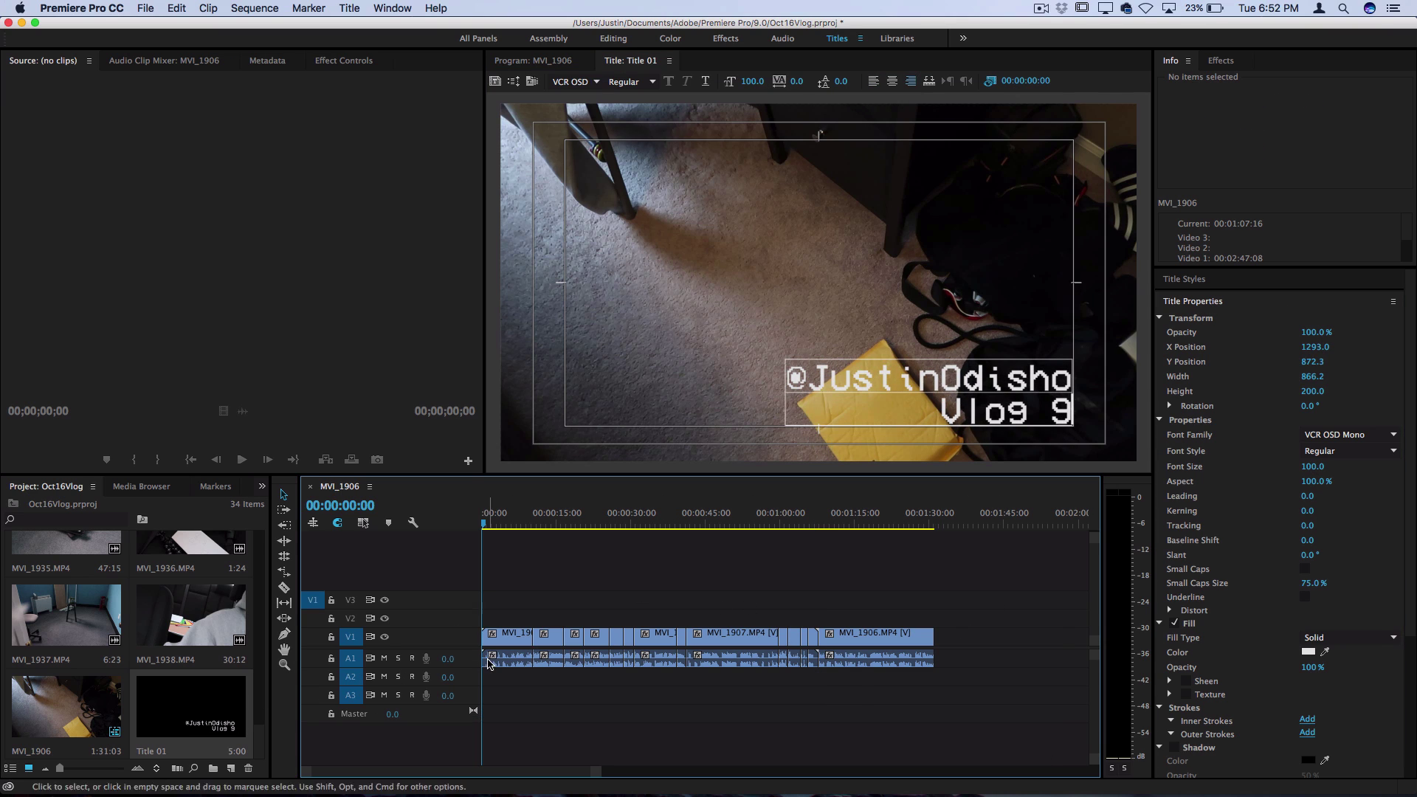
left_click_drag(191, 706, 496, 622)
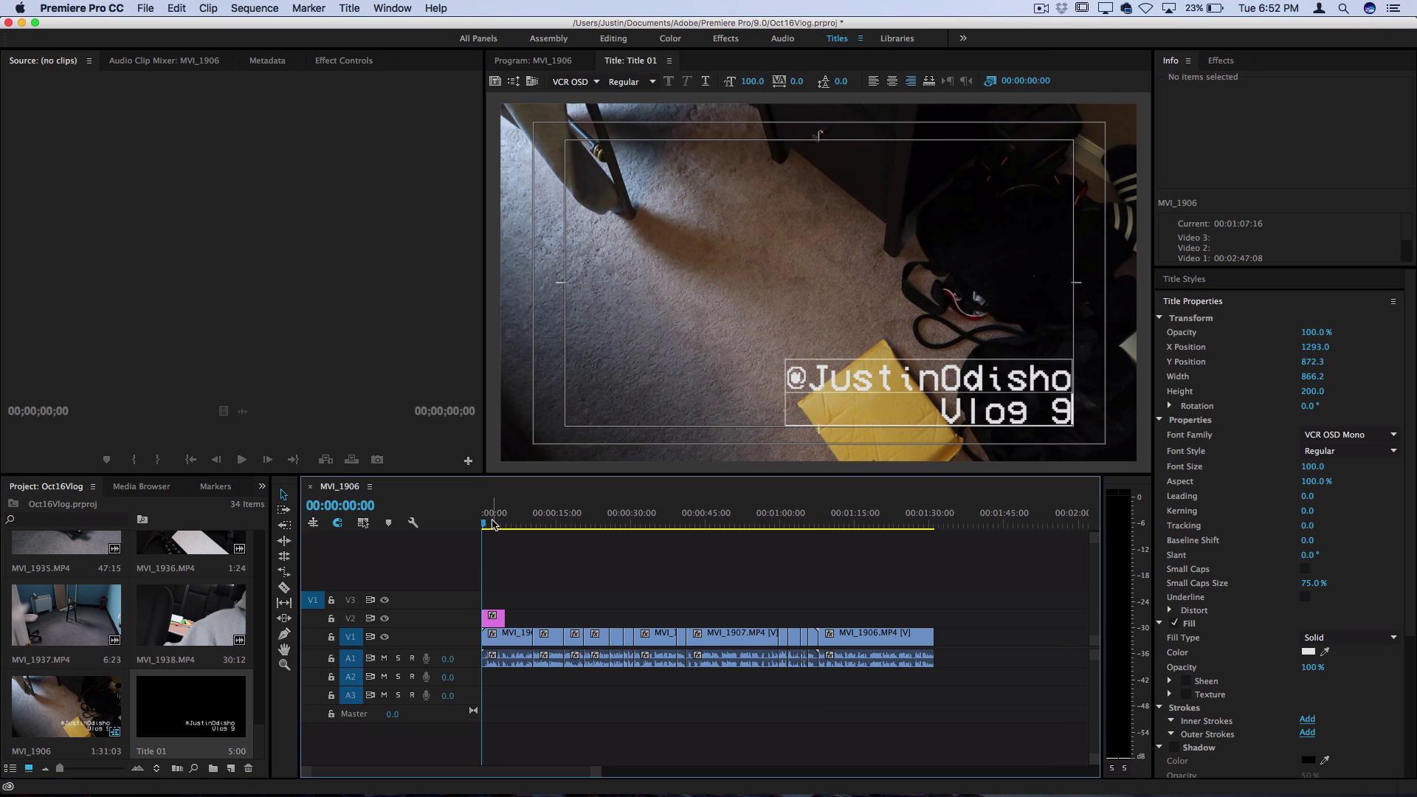
Play the titled sequence, add Swansong from iTunes to the audio track, and close iTunes.
key("space")
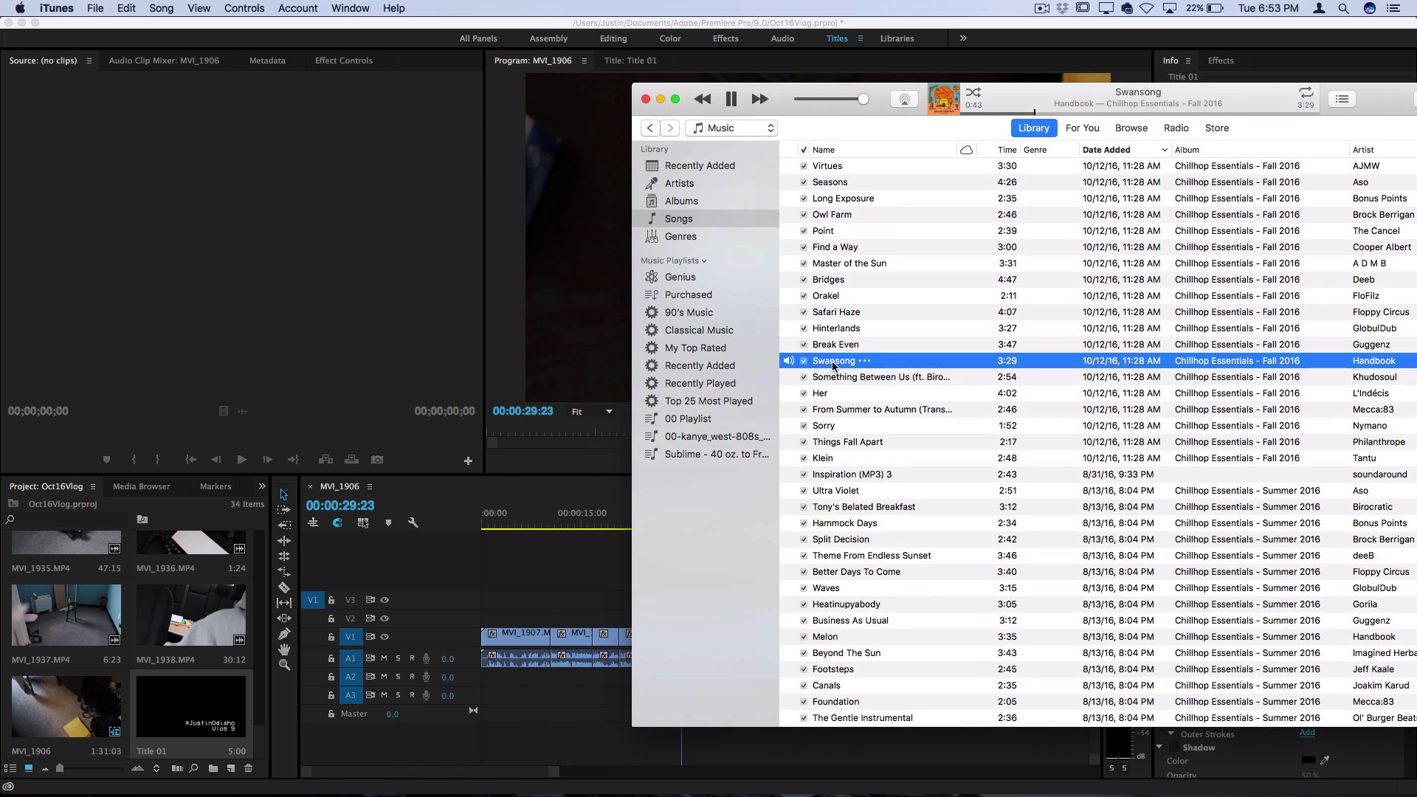
left_click_drag(834, 361, 505, 677)
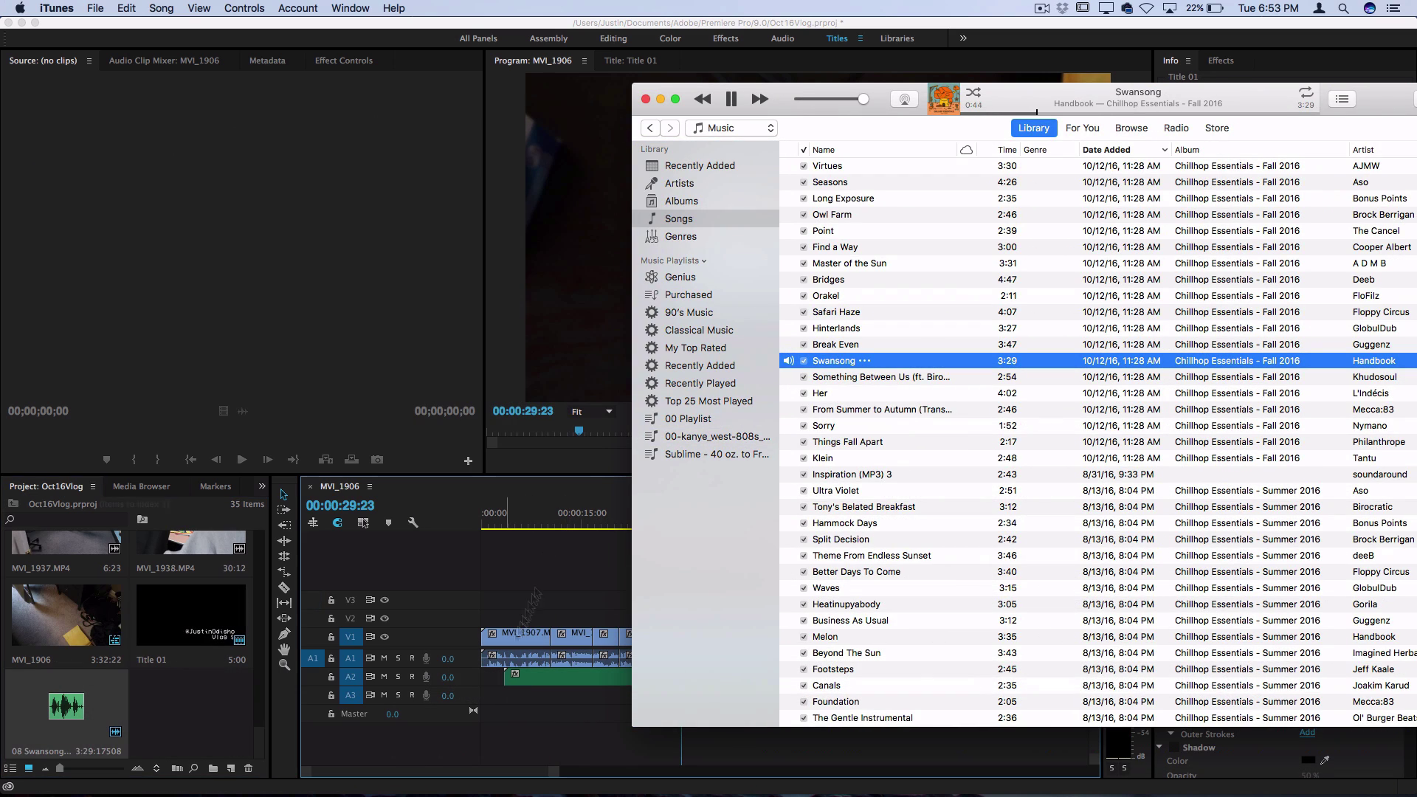
left_click(646, 99)
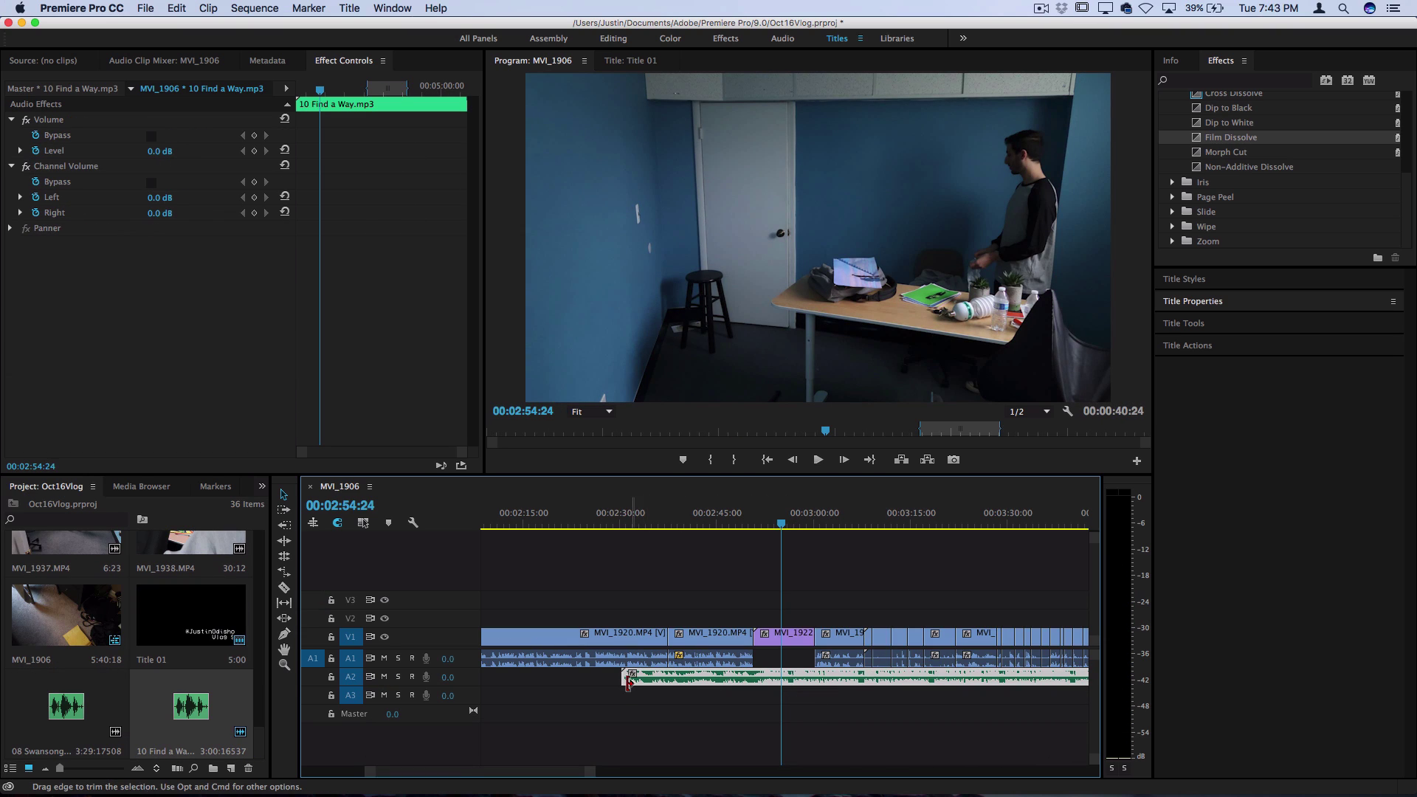
Trim the start of Find a Way, preview from 00:02:50:03, and fade out the final music clip.
left_click_drag(629, 679, 754, 677)
right_click(754, 678)
left_click(795, 766)
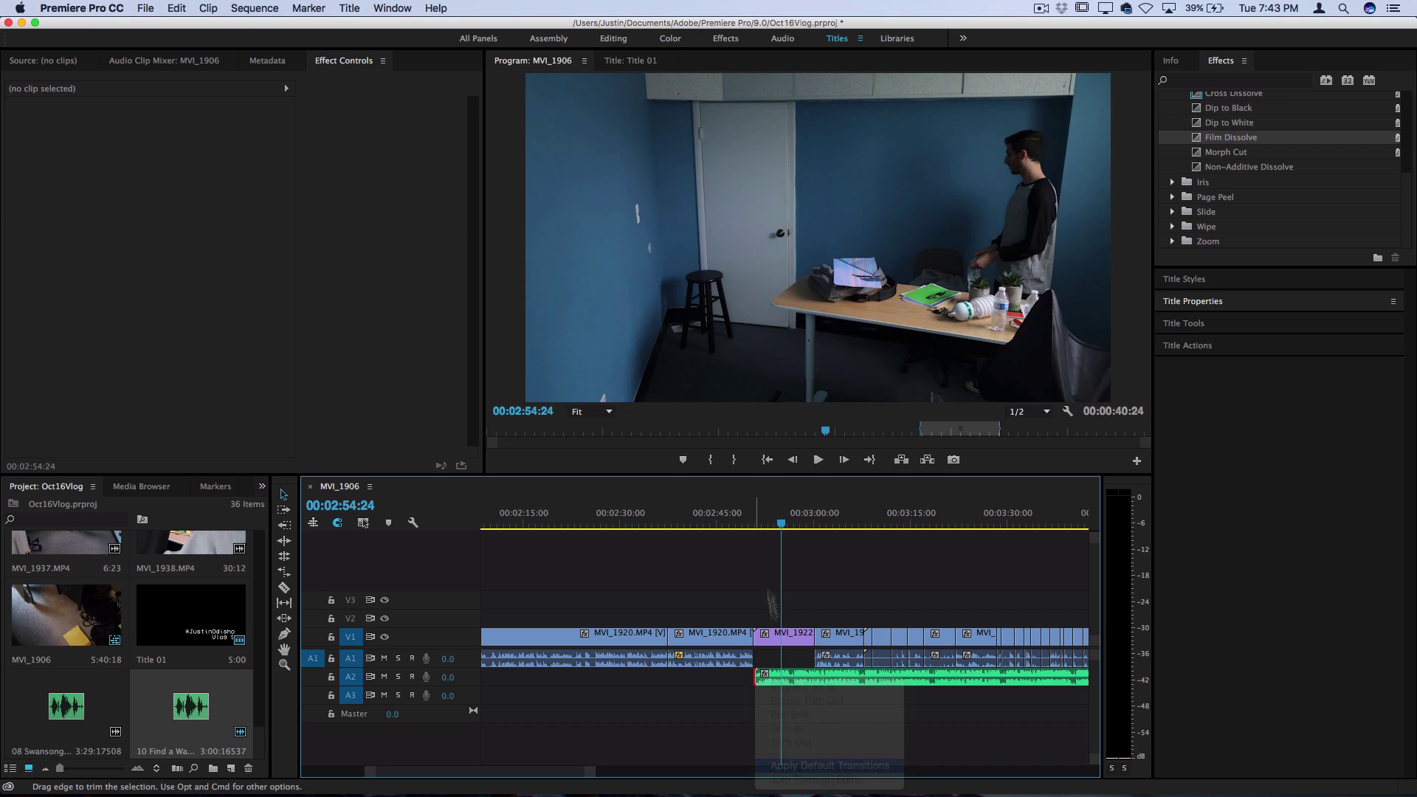
left_click(750, 526)
key("space")
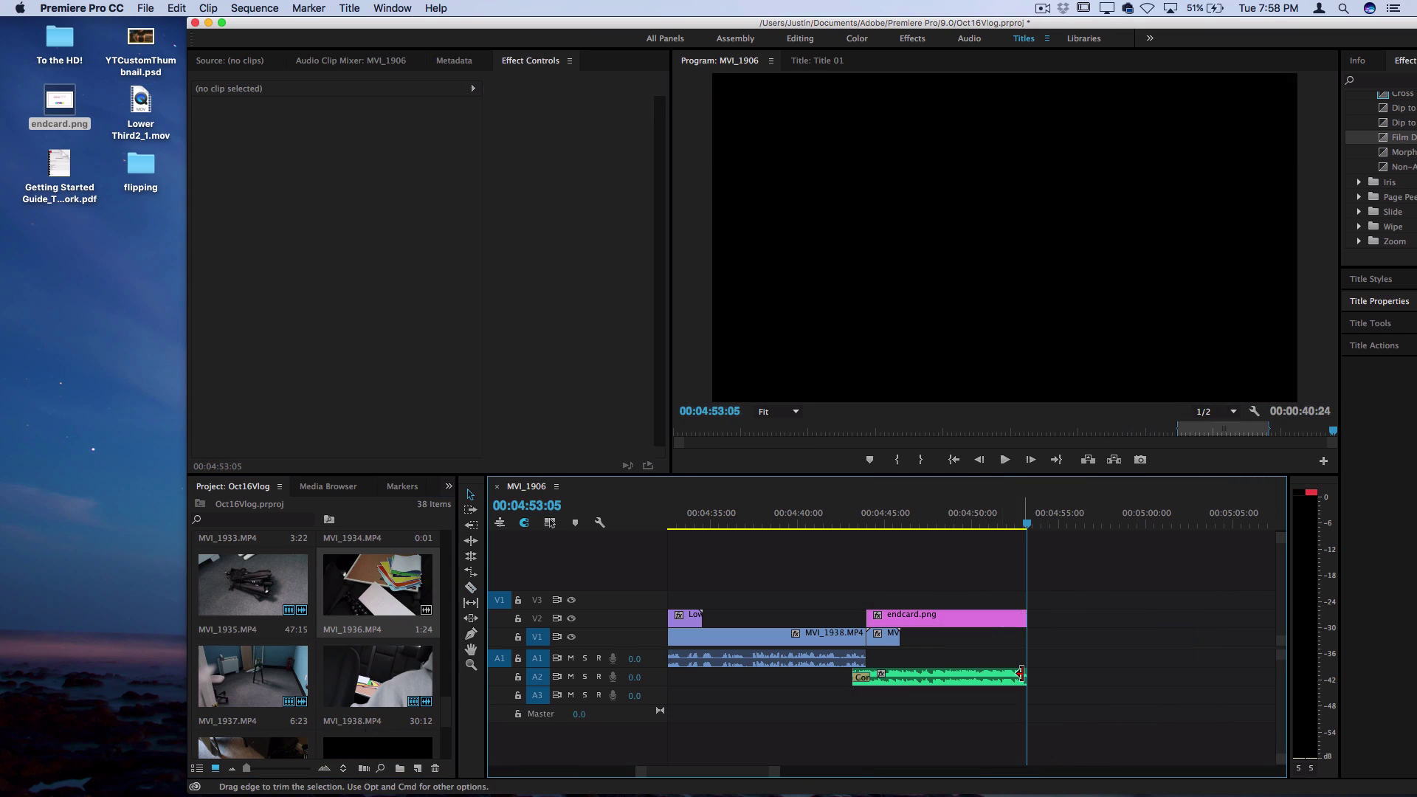
right_click(1026, 677)
left_click(1046, 765)
left_click(1010, 527)
key("space")
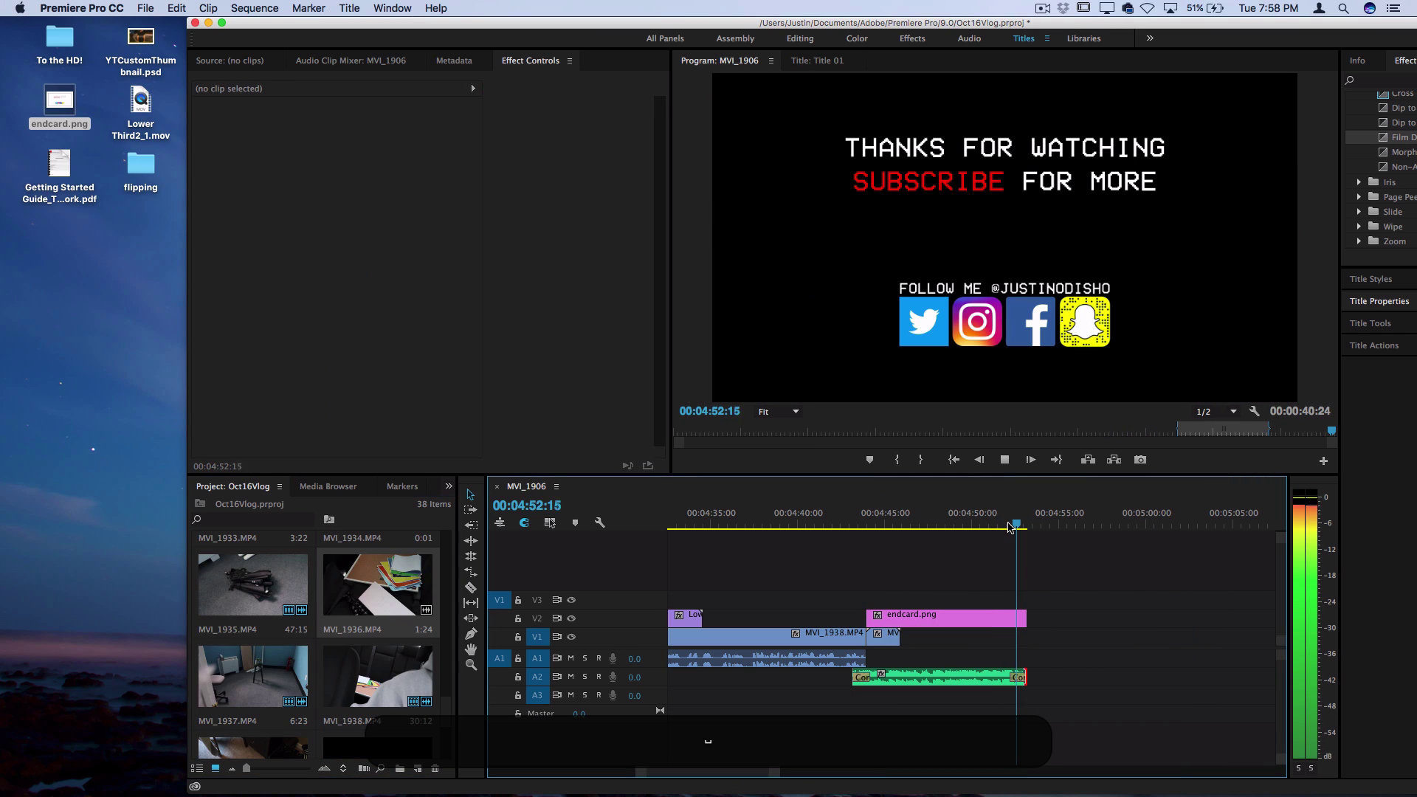
key("Home")
key("minus")
key("minus")
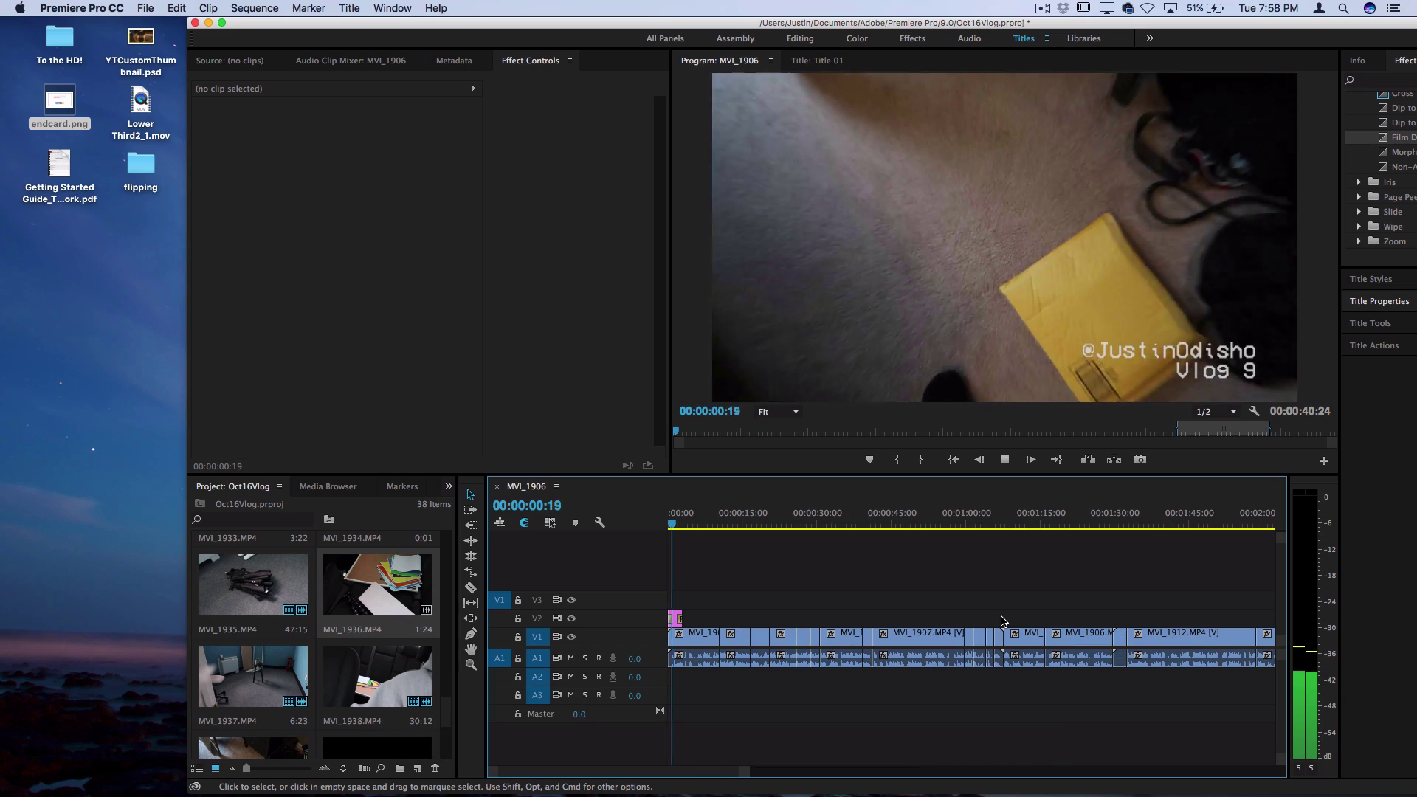
key("minus")
key("minus")
key("minus")
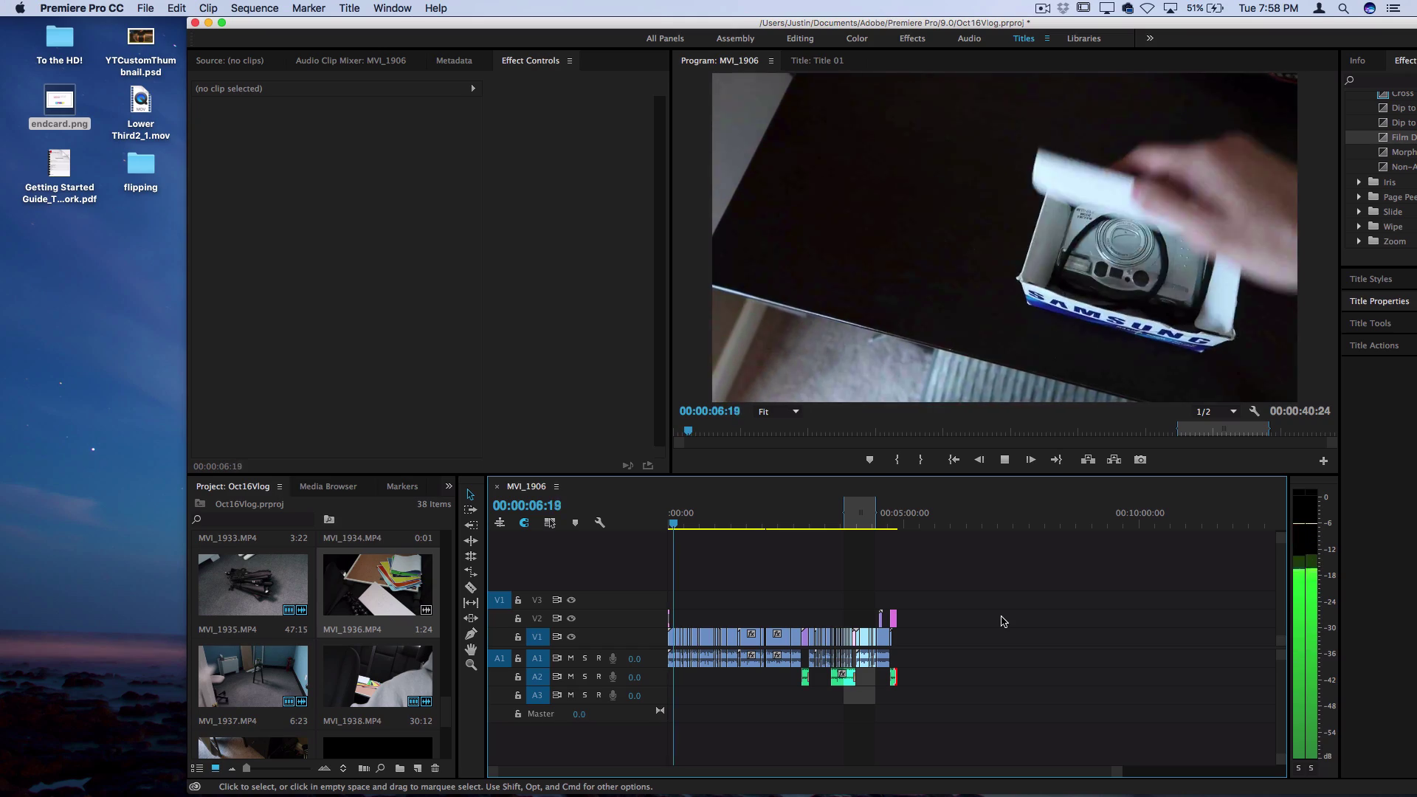
key("l")
key("l")
key("l")
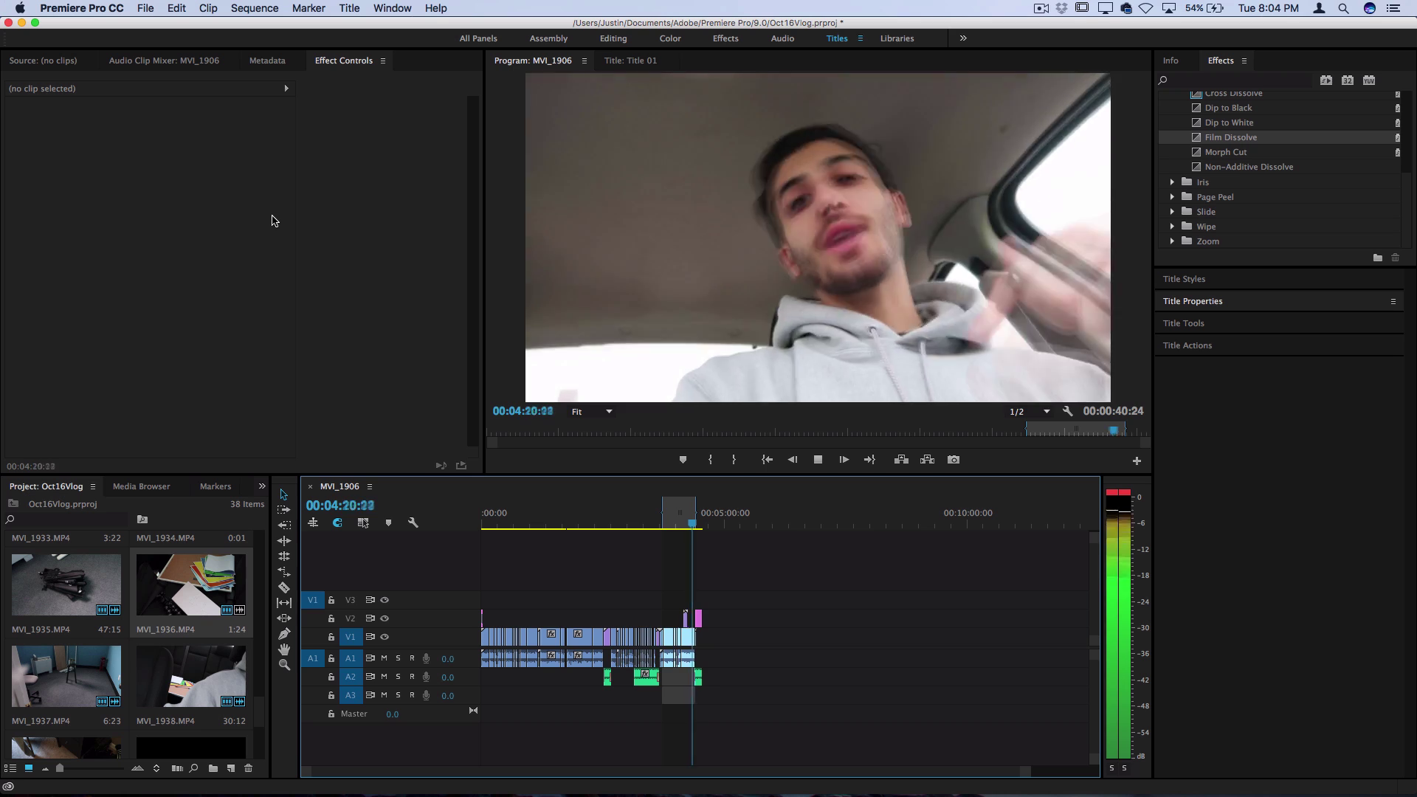
left_click(579, 526)
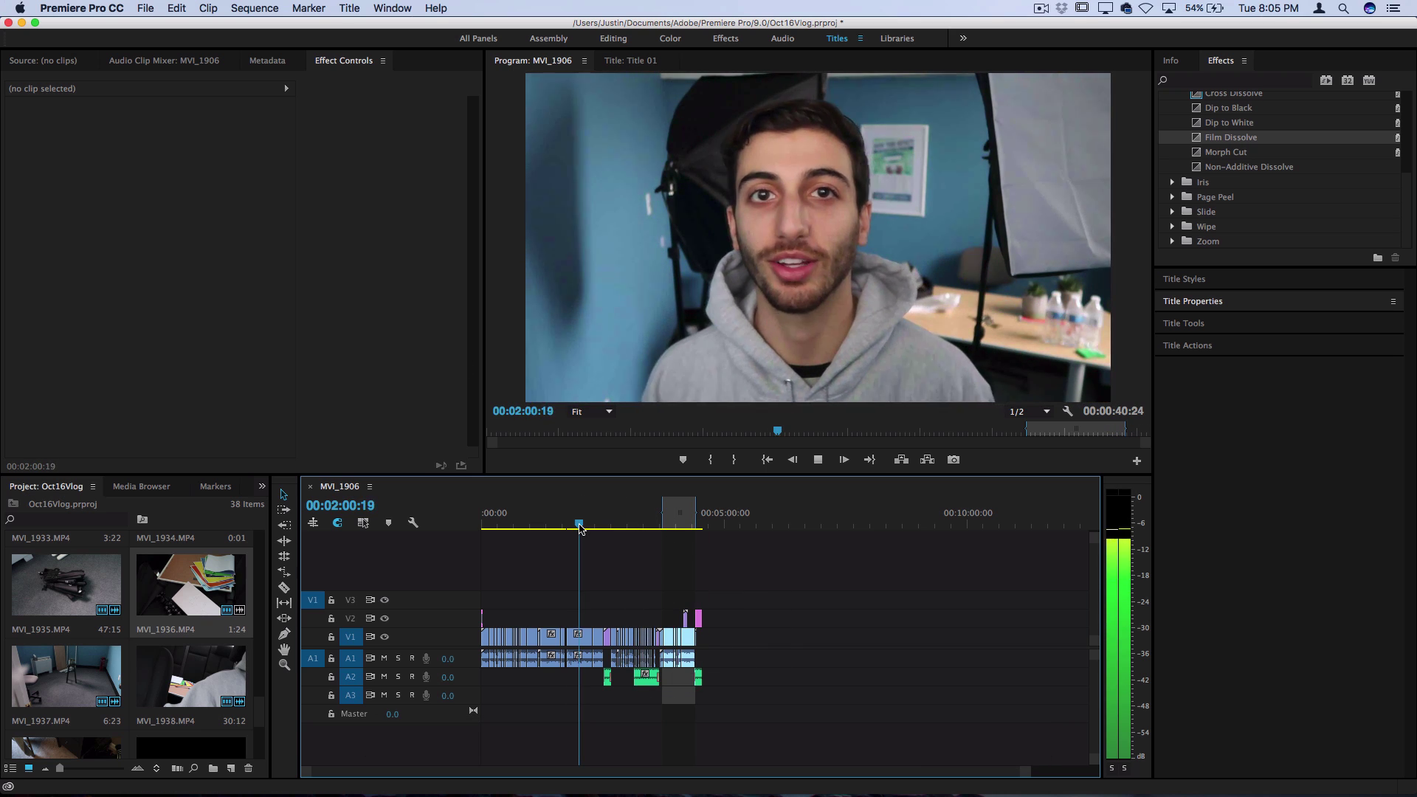
key("space")
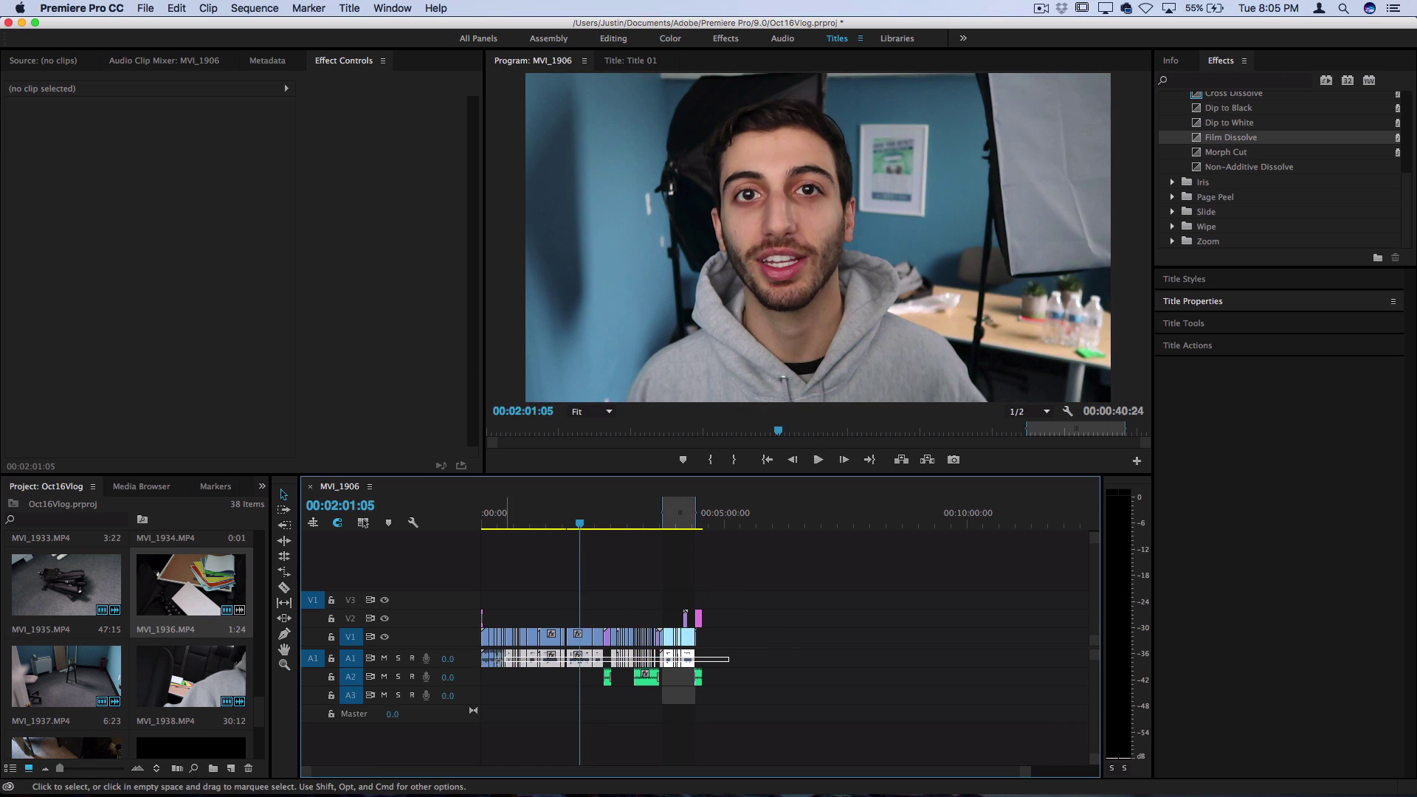
Normalize the dialogue clips to a -3 dB max peak and play back at higher volume.
right_click(554, 660)
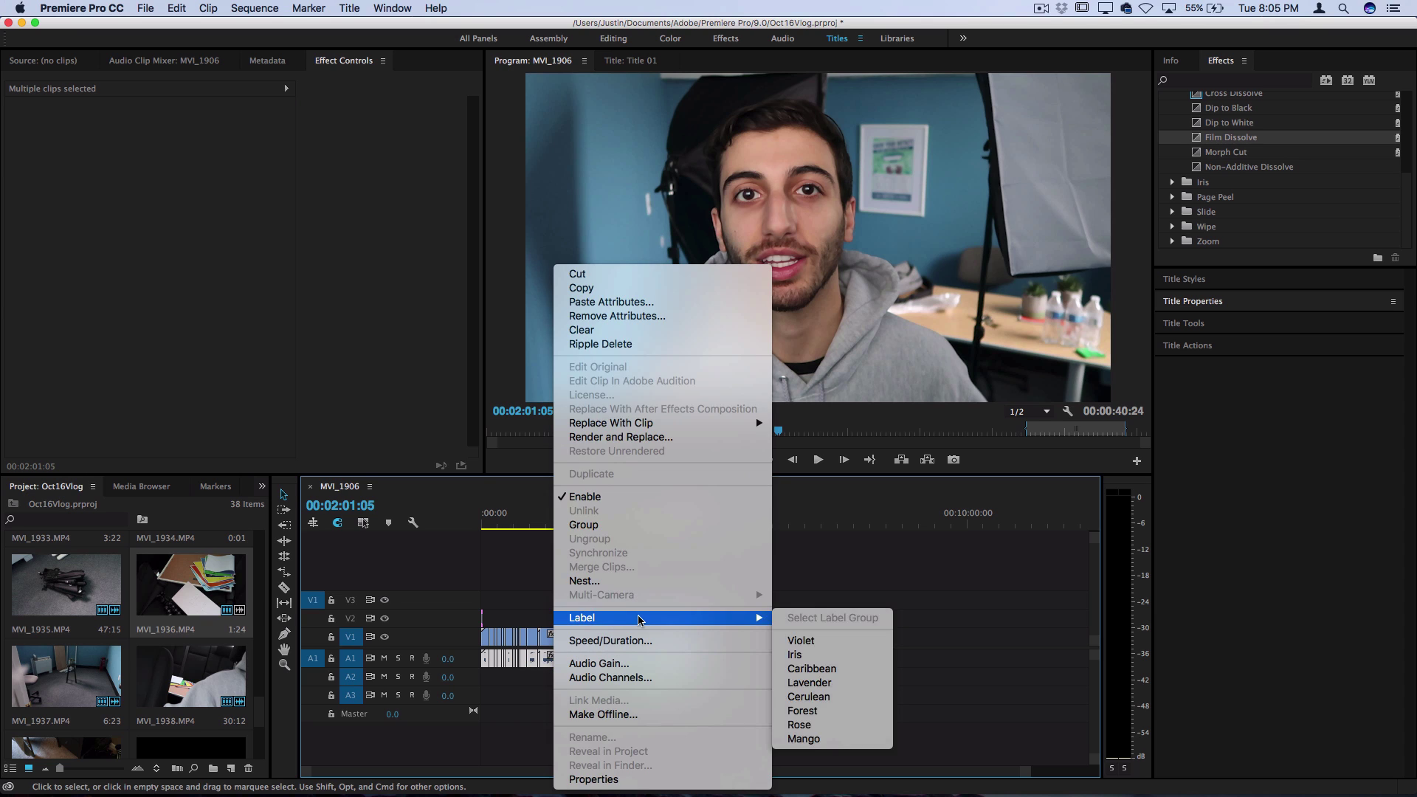
left_click(641, 664)
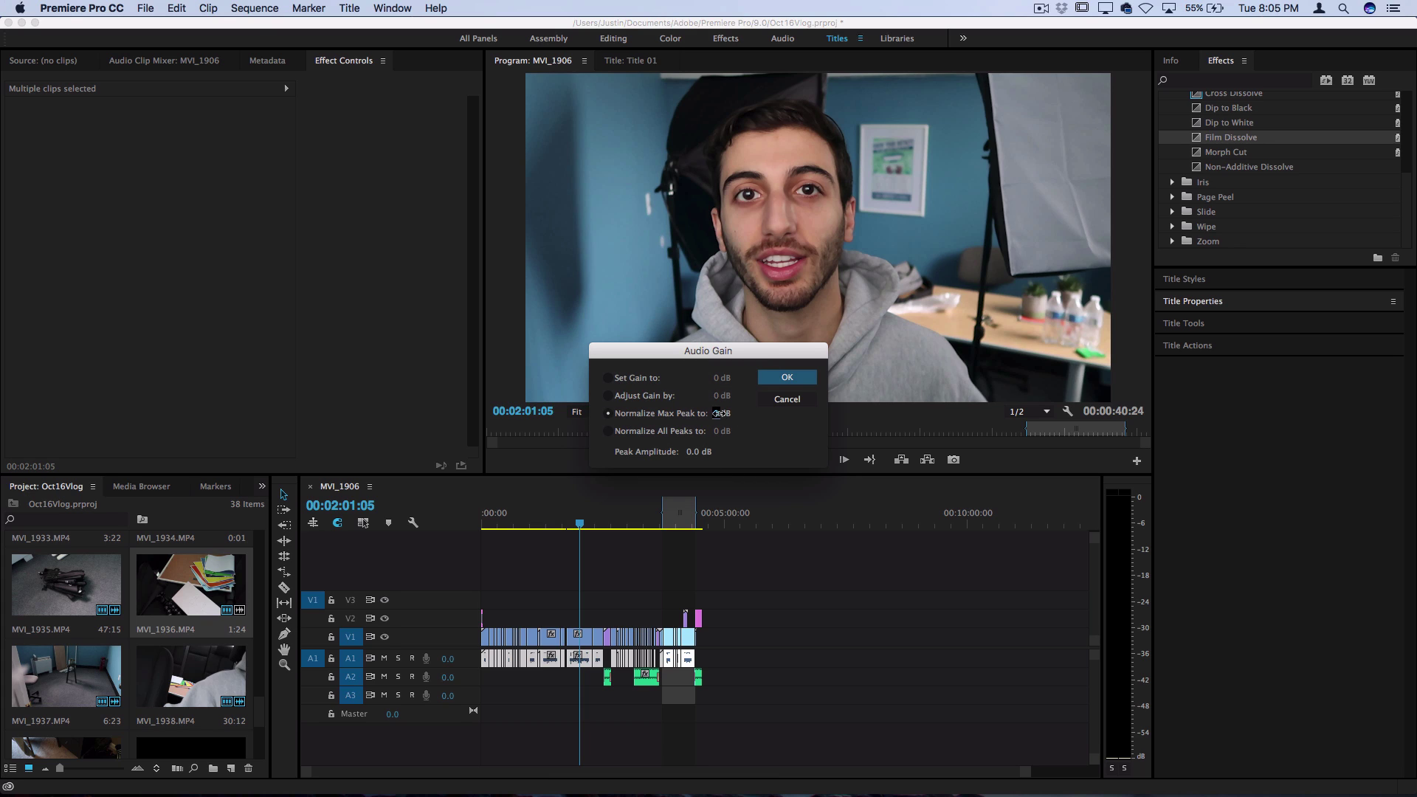
type("--")
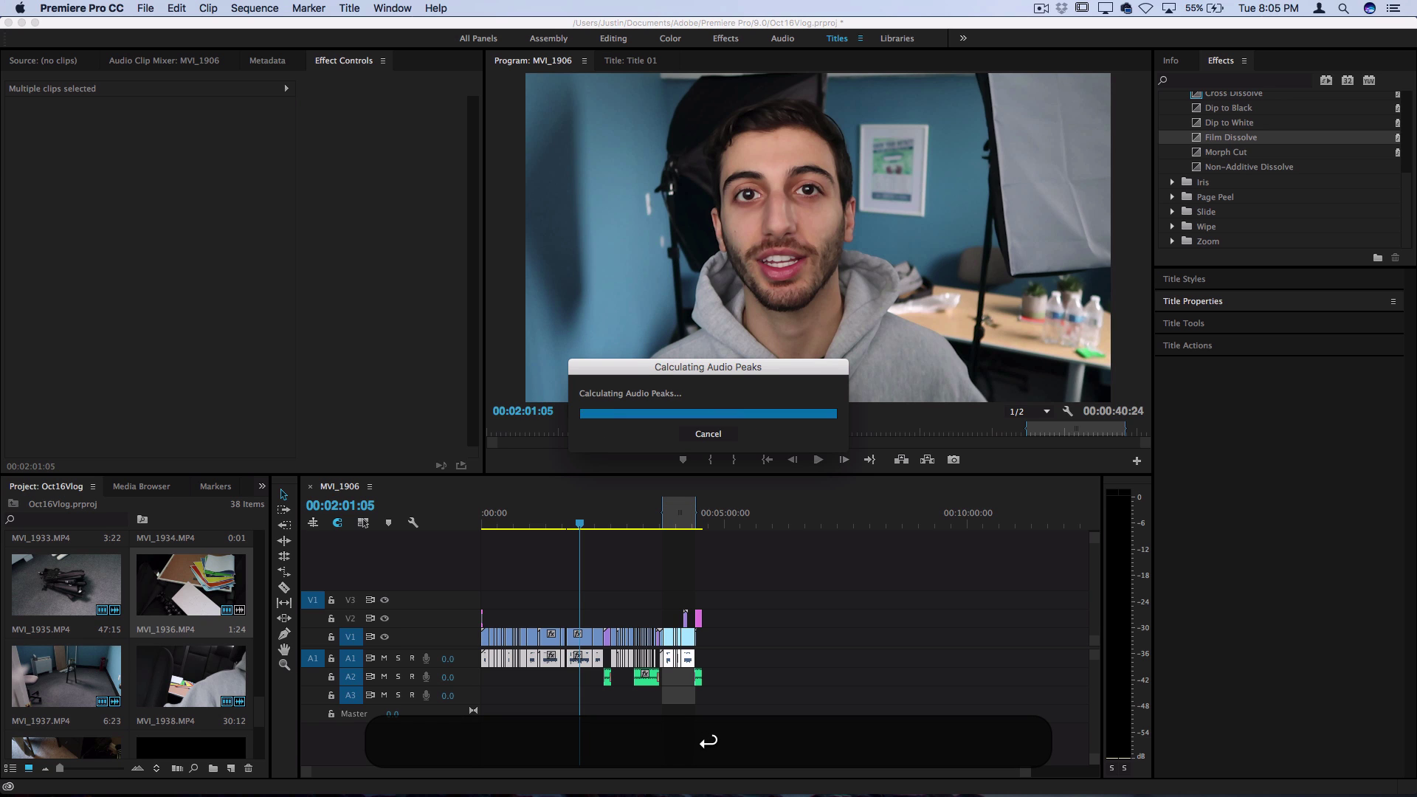
key("space")
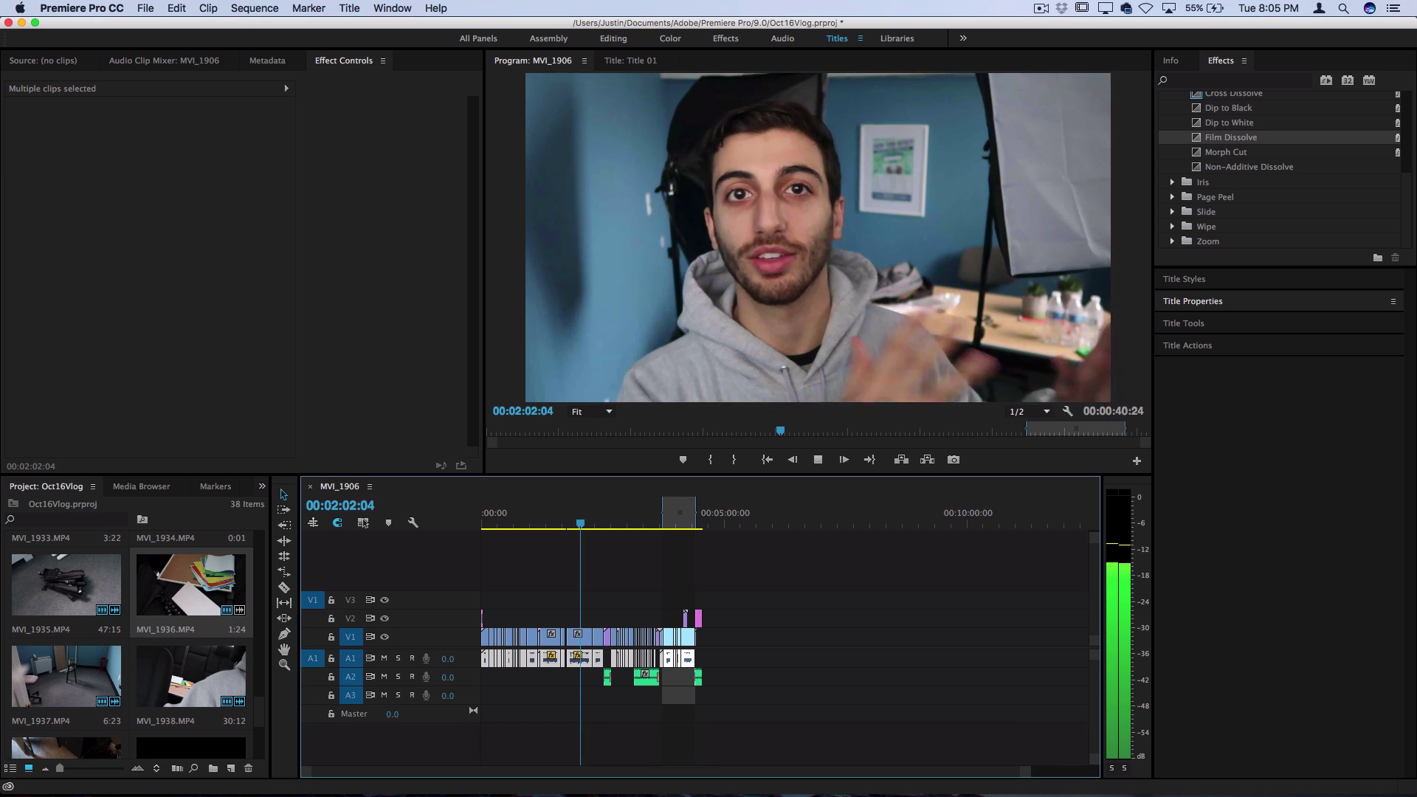
key("XF86AudioRaiseVolume")
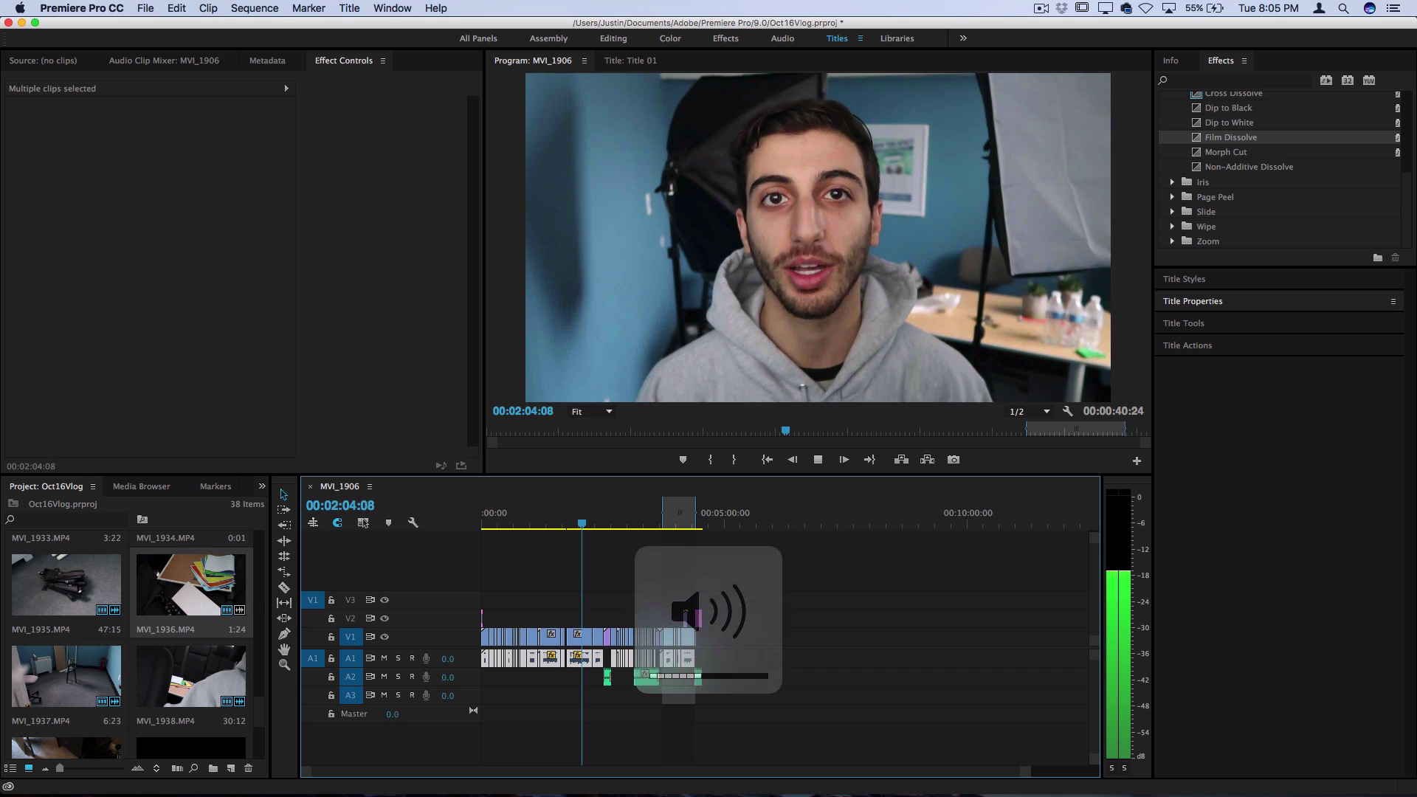
key("XF86AudioRaiseVolume")
key("XF86AudioRaiseVolume")
Step the playhead back to 00:00:00:00 and set the In point there.
key("Down")
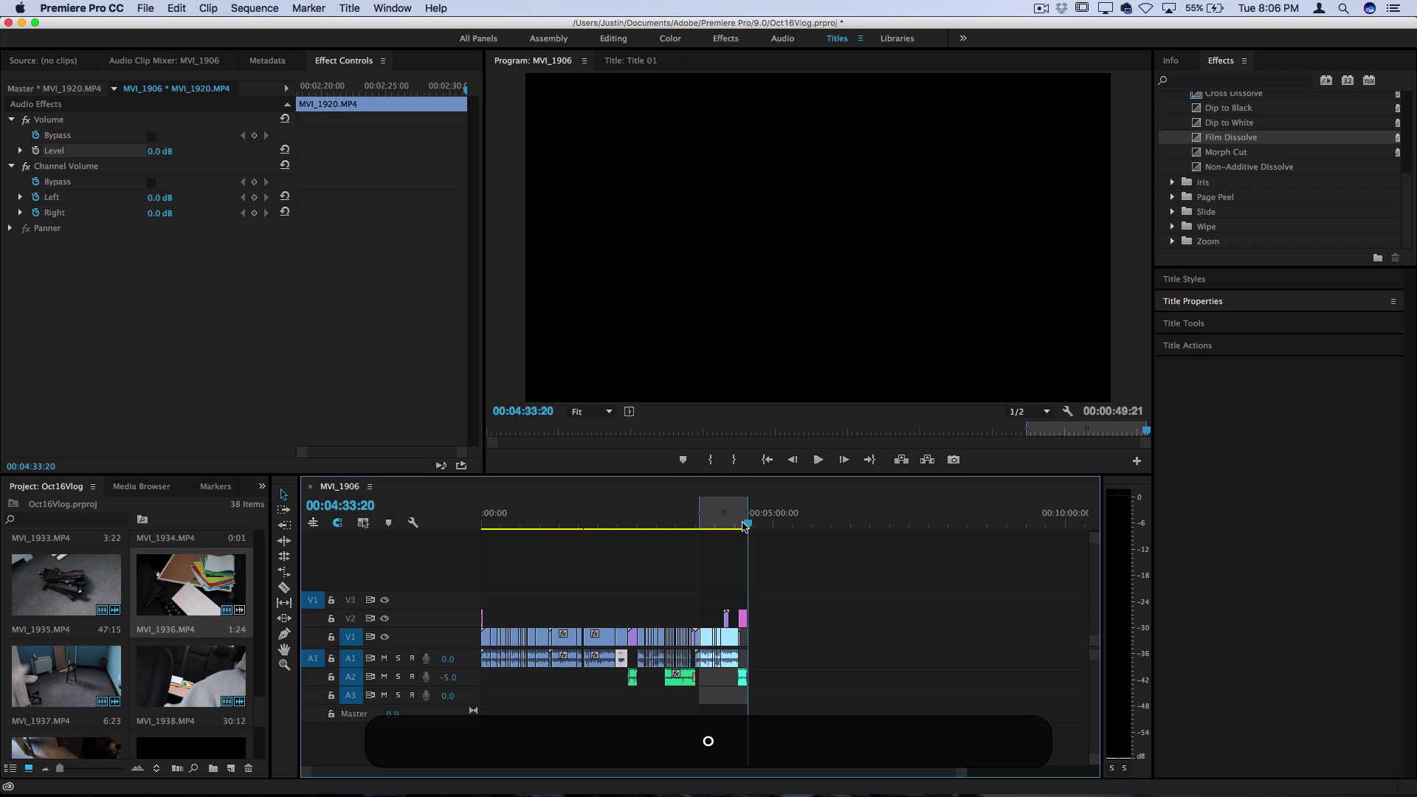
key("Up")
key("Up")
key("Up")
key("Up")
key("Up")
key("Up")
key("Up")
key("Up")
key("Up")
key("Up")
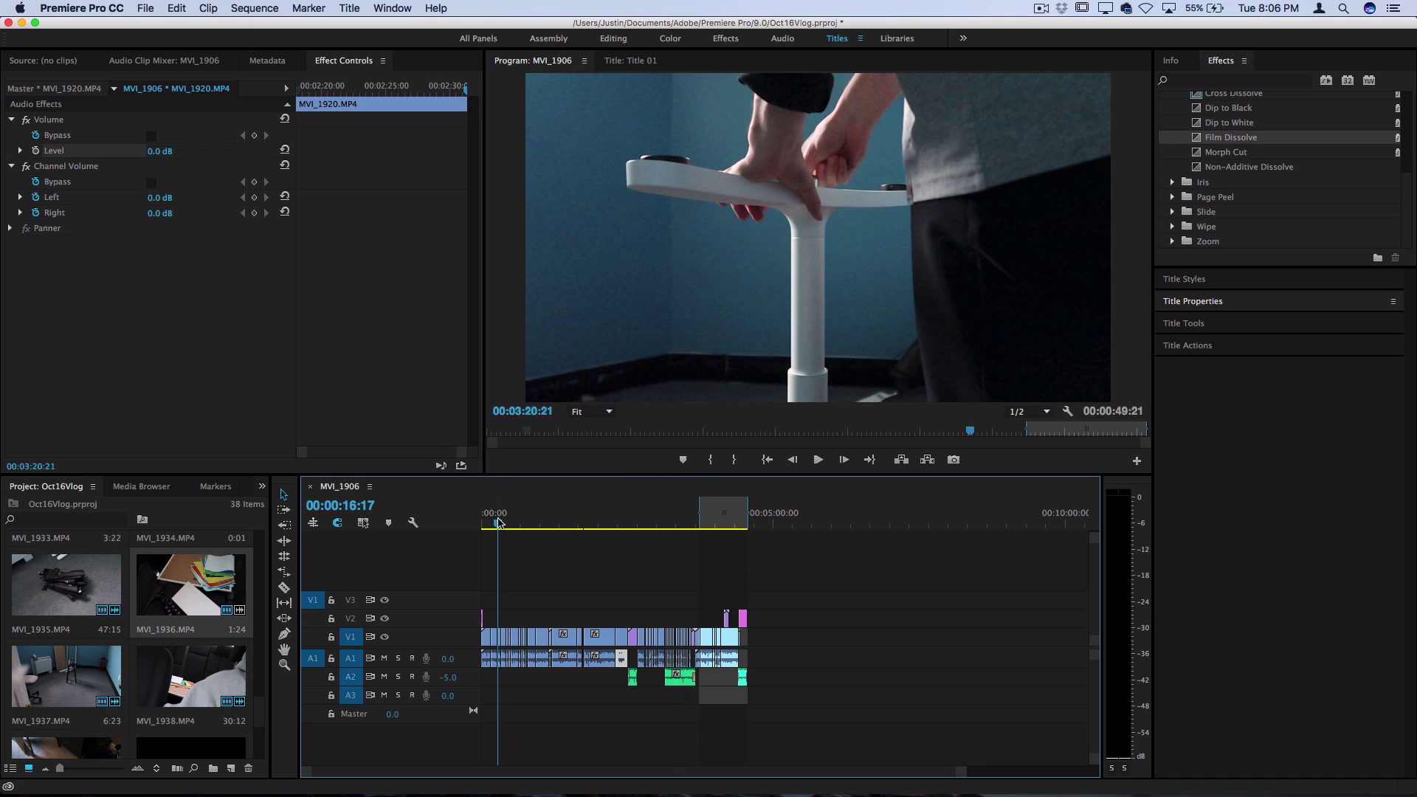
key("Up")
key("Up")
key("i")
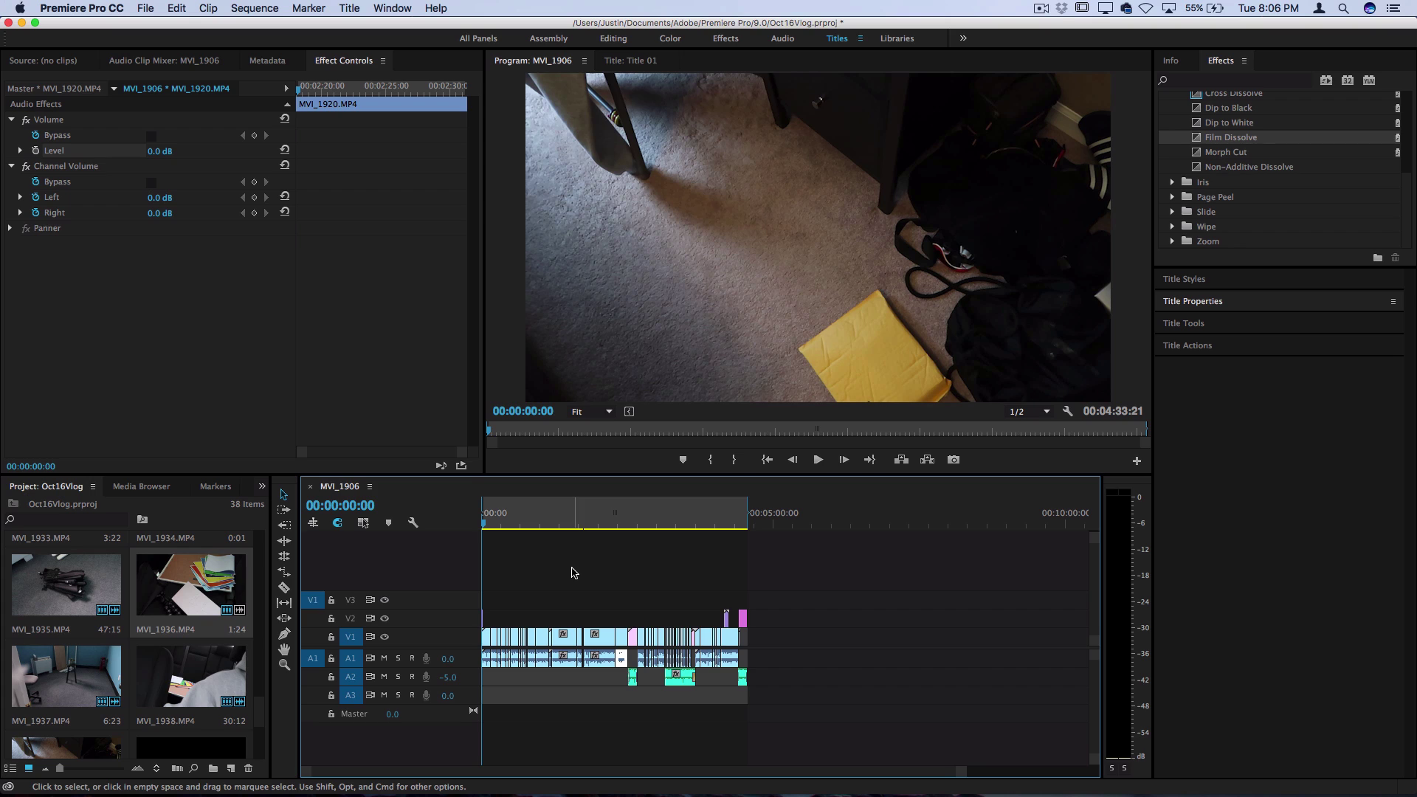
Open the media export settings with H.264 format and the YouTube 1080p HD preset.
left_click(146, 8)
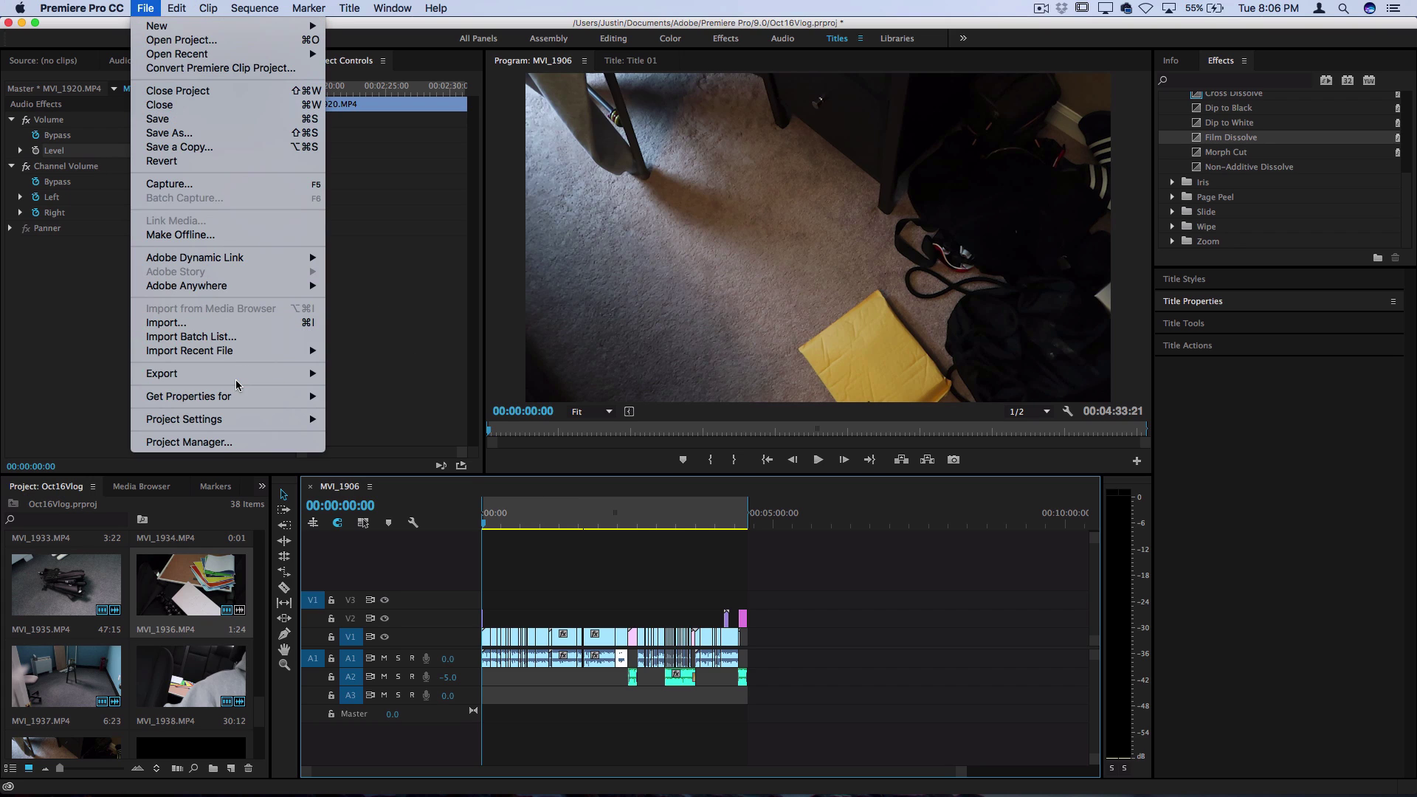
mouse_move(238, 379)
left_click(343, 374)
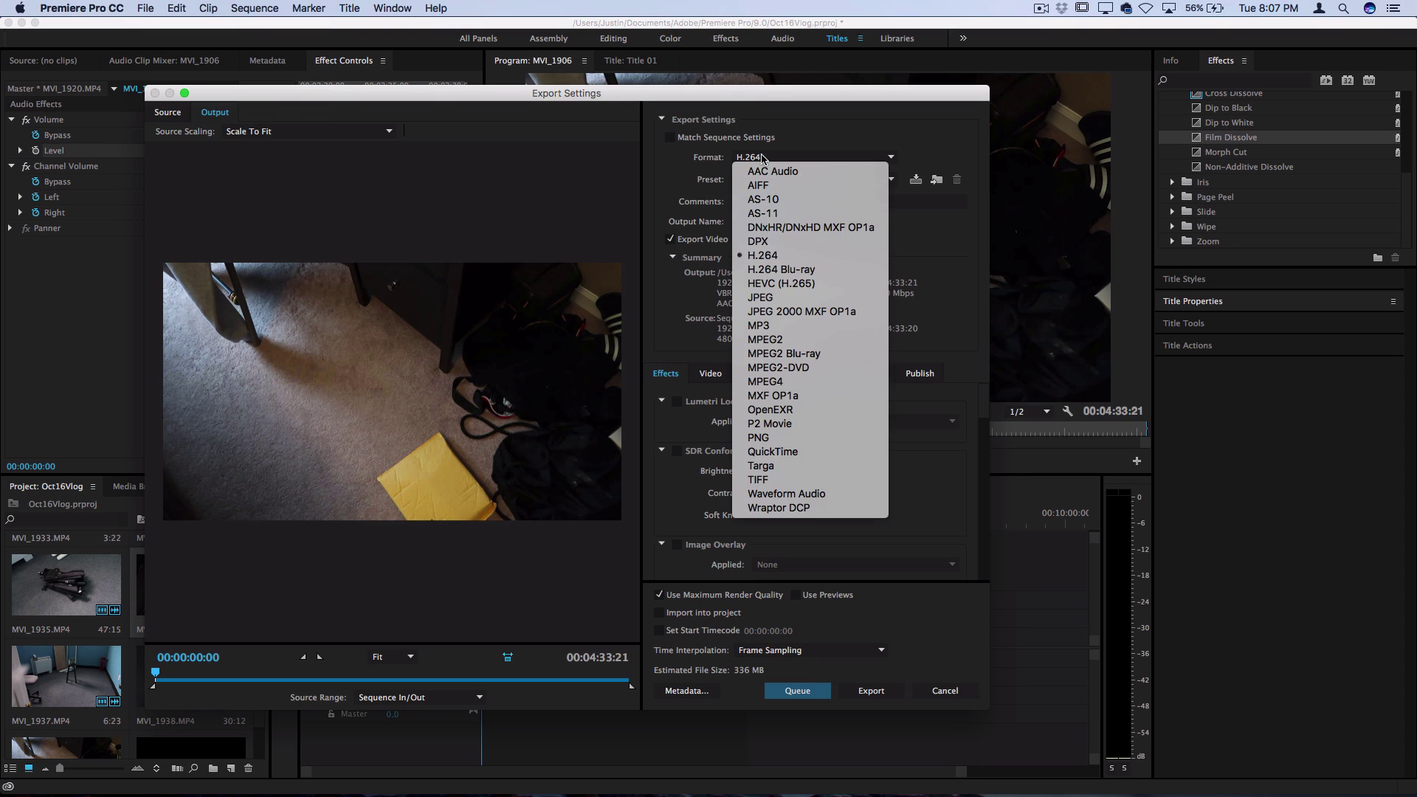
left_click(763, 255)
left_click(819, 180)
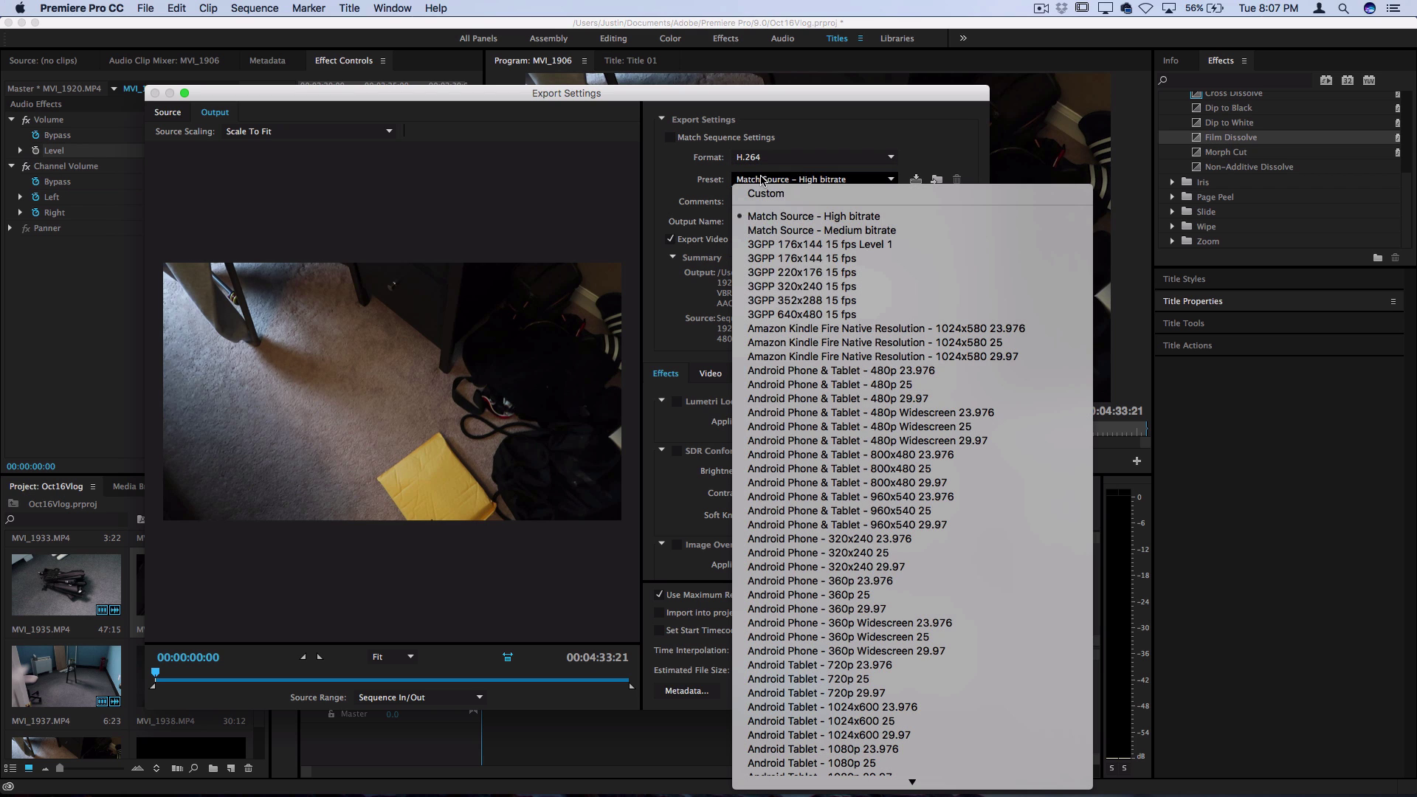
scroll(822, 586, "down", 10)
scroll(821, 585, "down", 3)
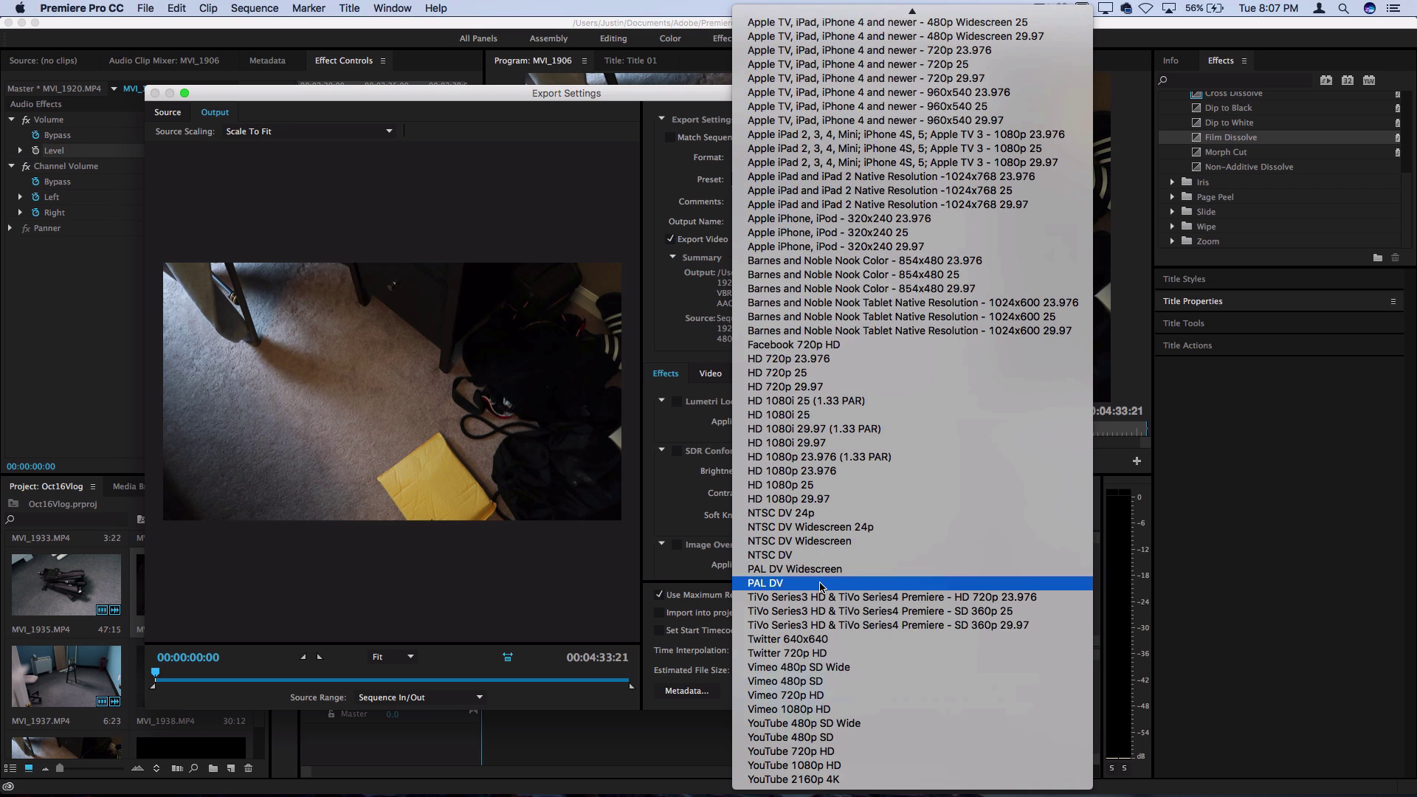
left_click(804, 768)
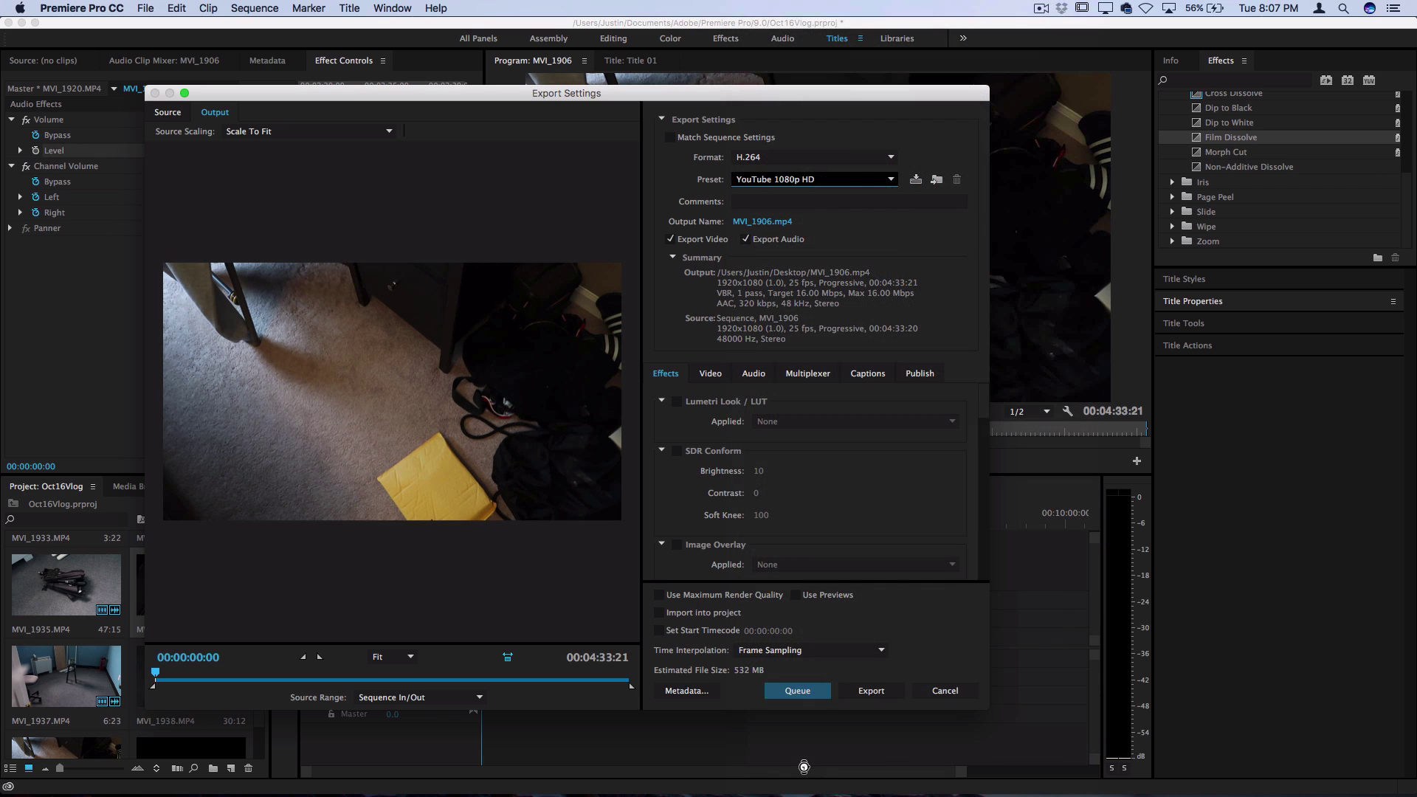
Rename the output file to Vlog9.
left_click(755, 222)
key("shift")
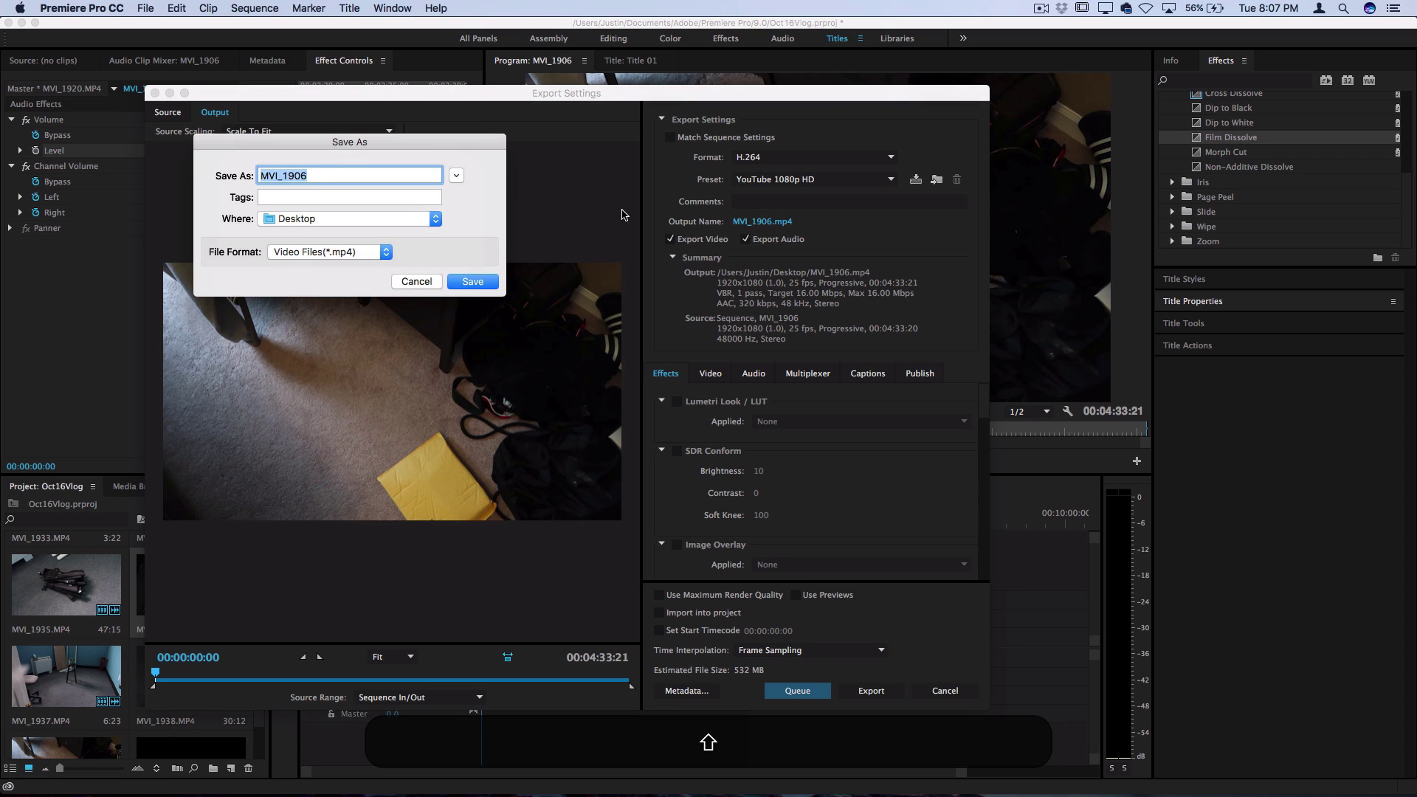
type("Vlog")
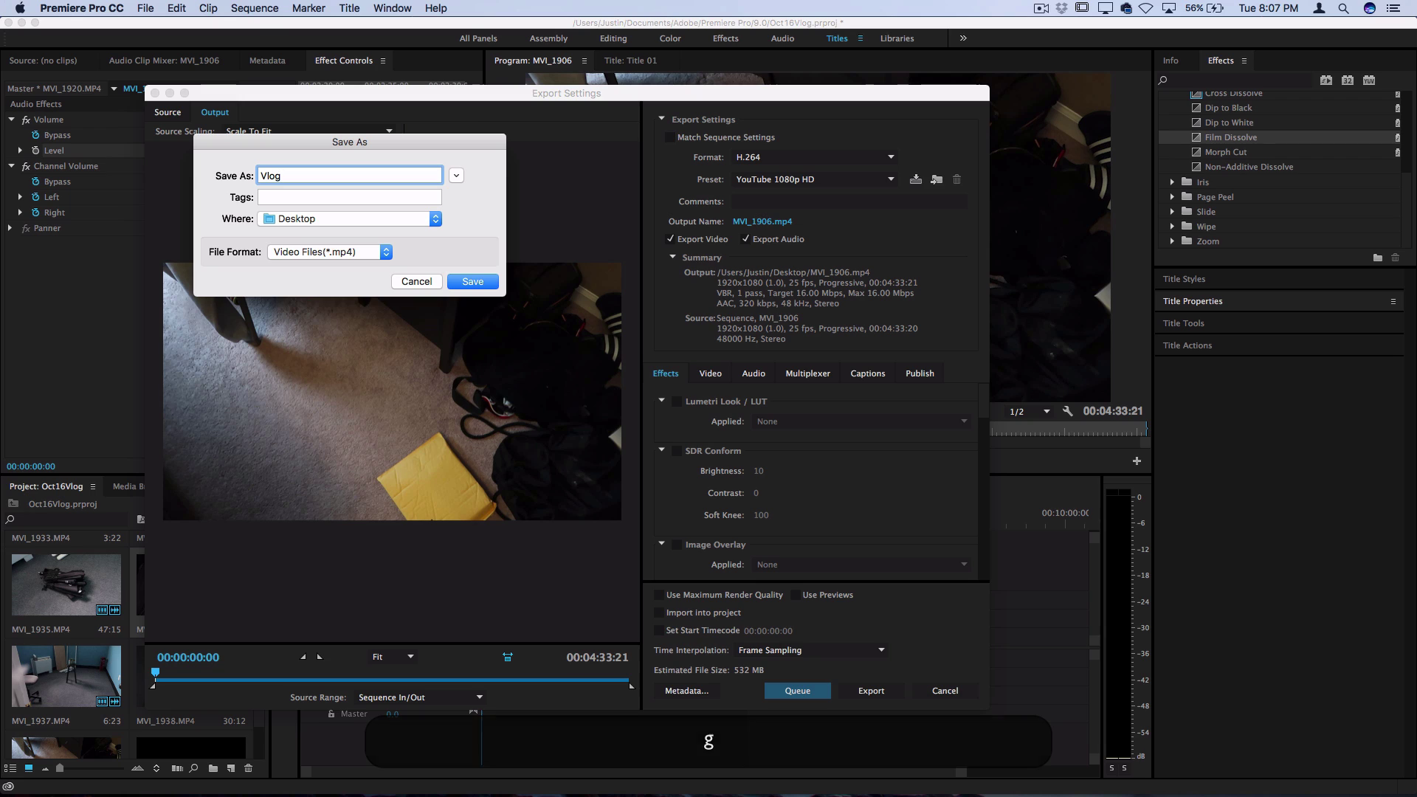
type("9")
key("Return")
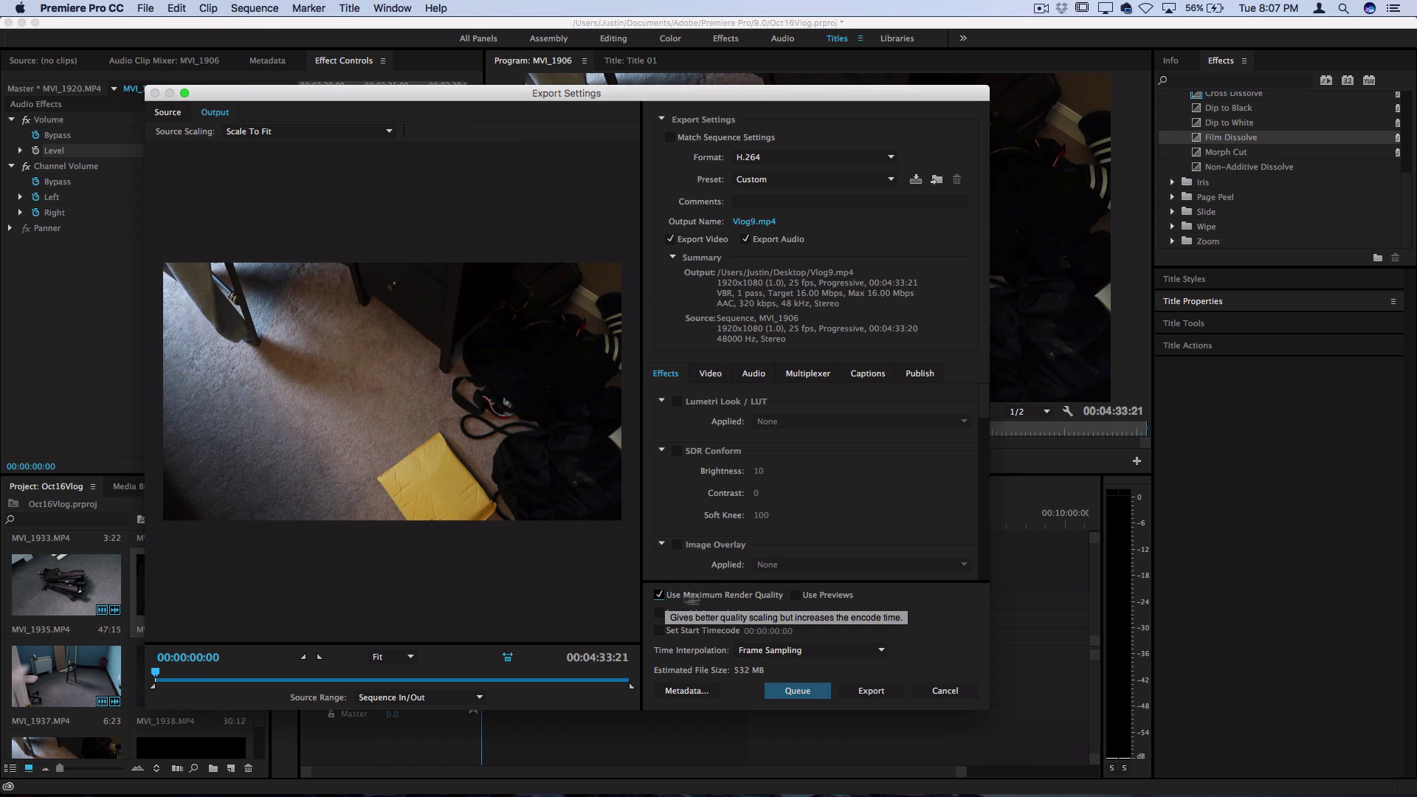
Export Vlog9.mp4 and check it in QuickTime, pausing and stepping forward two frames.
left_click(871, 692)
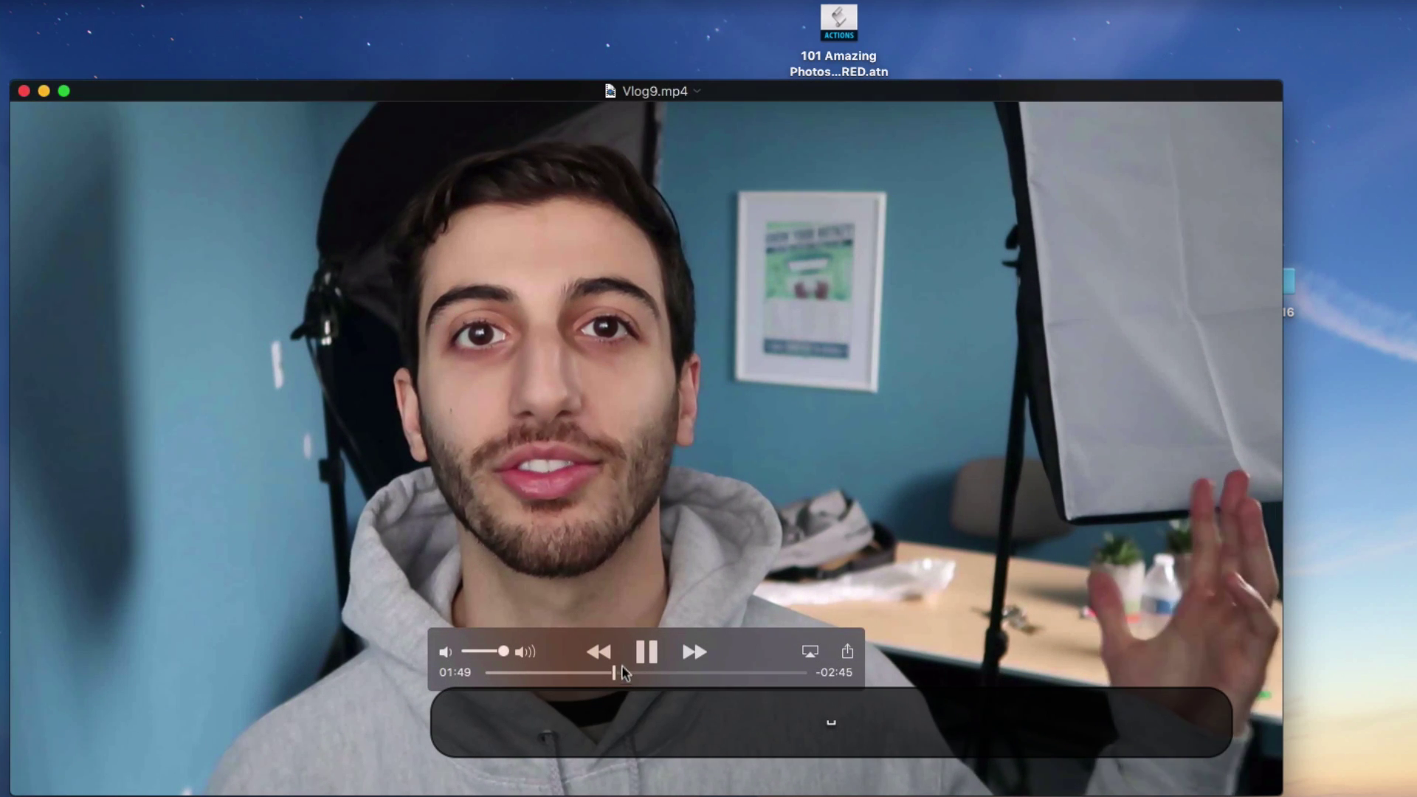
key("space")
key("Right")
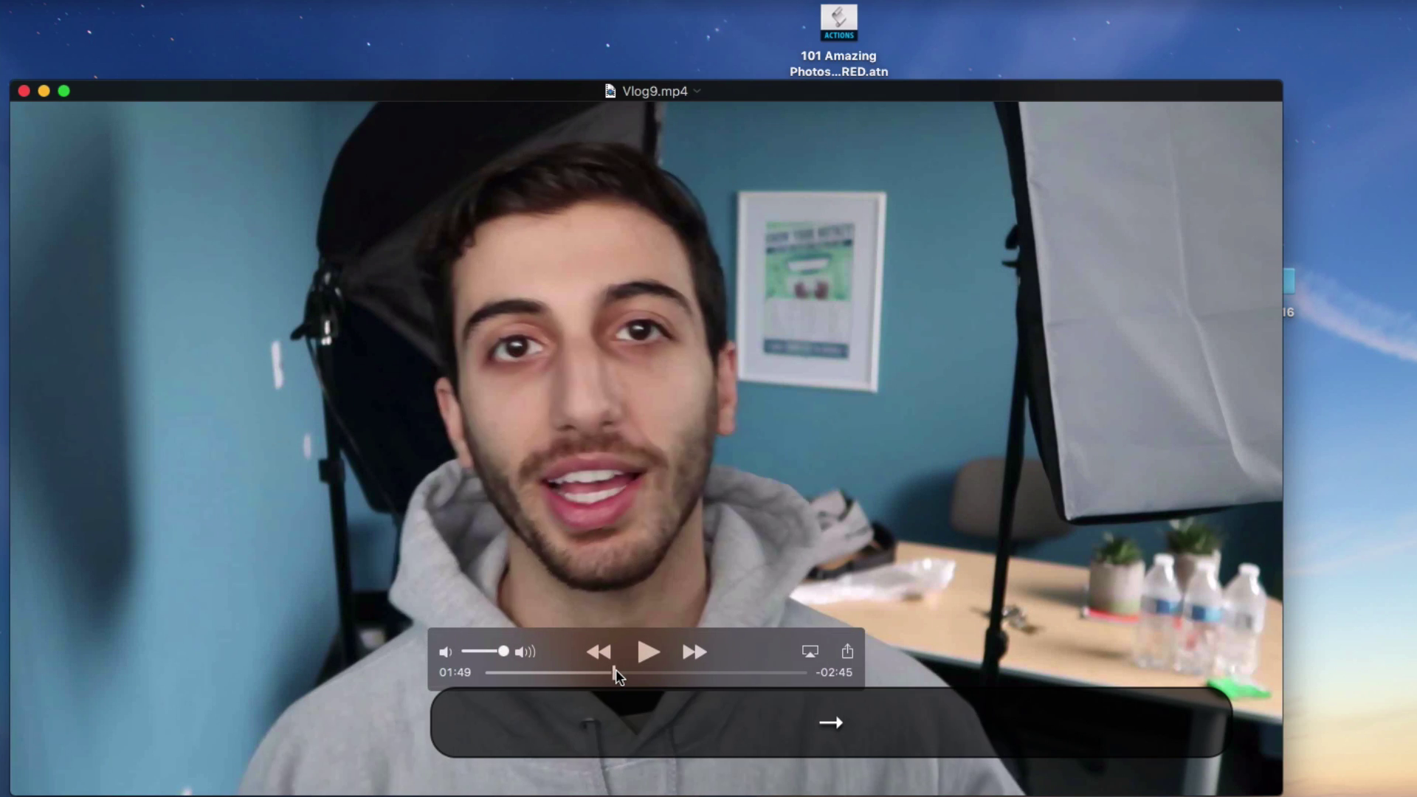
key("Right")
key("space")
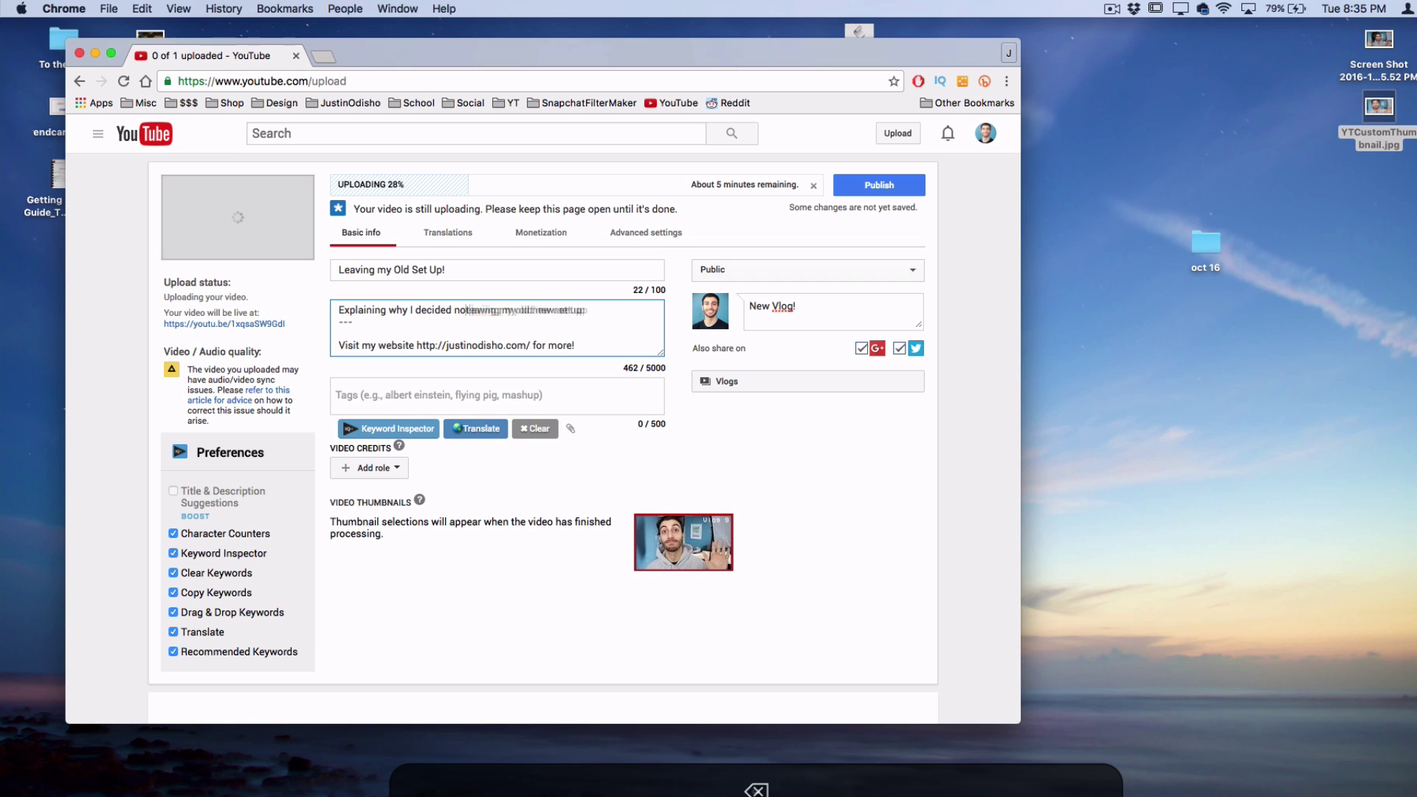
Write the 'In this Vlog' description about leaving the old setup, and append '( Vlog 9 )' to the title.
type("on leaving my old new set up and switching up my still to upload daily currently from anywhere!")
left_click(339, 311)
type("In this Vlog")
left_click(484, 269)
type("( Vlog 9 )")
left_click(371, 310)
type(", I e")
Add 'Recorded on Oct 16, 2016.' to the description, fix a wrong word, and enter tags like 'new set up', 'office tour'.
left_click(621, 322)
type("Recorded on Oct 16, 2016.")
double_click(478, 322)
type("style to be able")
left_click(383, 395)
type("new set up,setup tour,moving out,office,office tour,vlog,daily vlog,canon g7x mark ii vlog,vlog 9,vlog set up,ikea bekant,ikea desk,Ikea,")
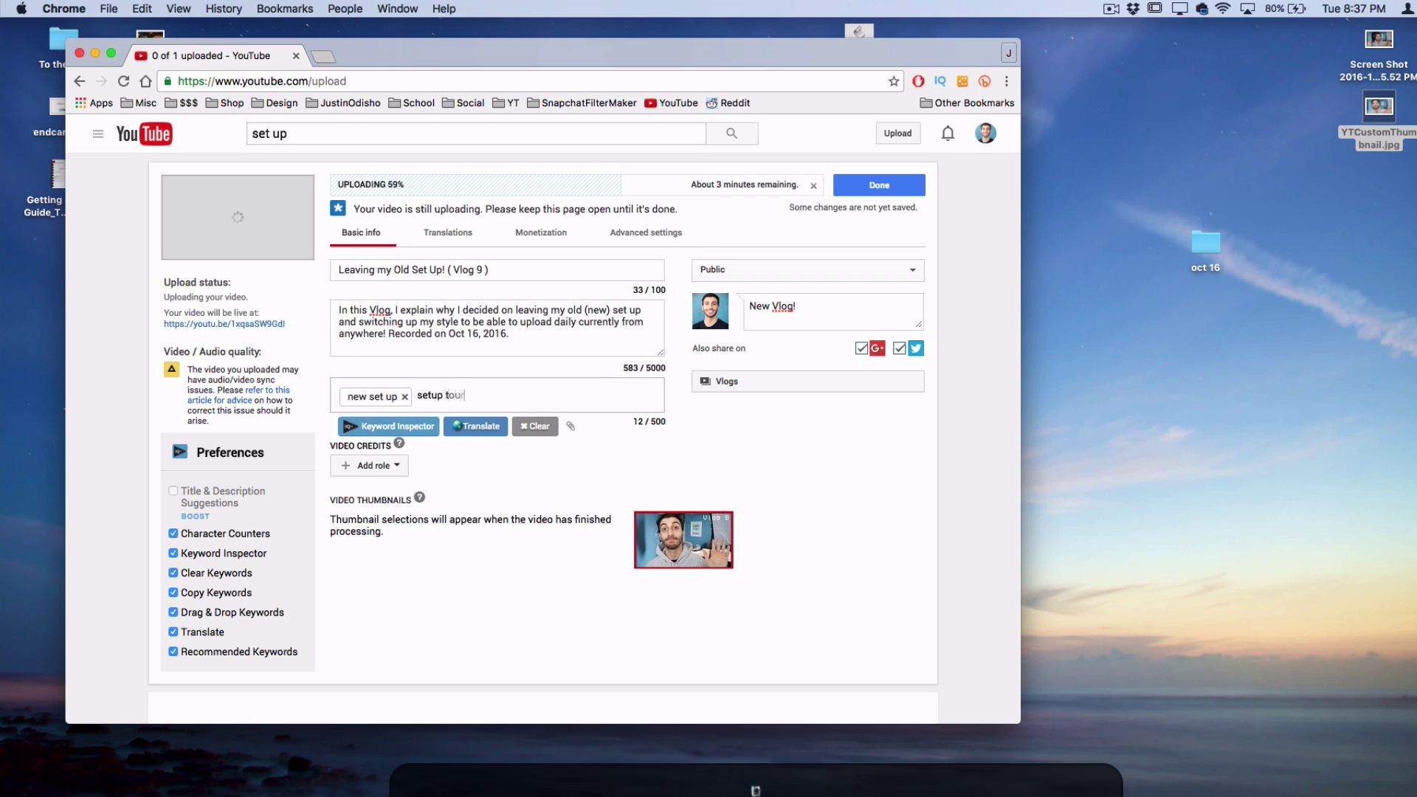
type("dissambeling an ikea desk,vlogger,vlogging,photoshop,photoshop tutorials,set up,setup,set up tour,desk setup,desk tour,room tour,moving out vlog,leaving vlog")
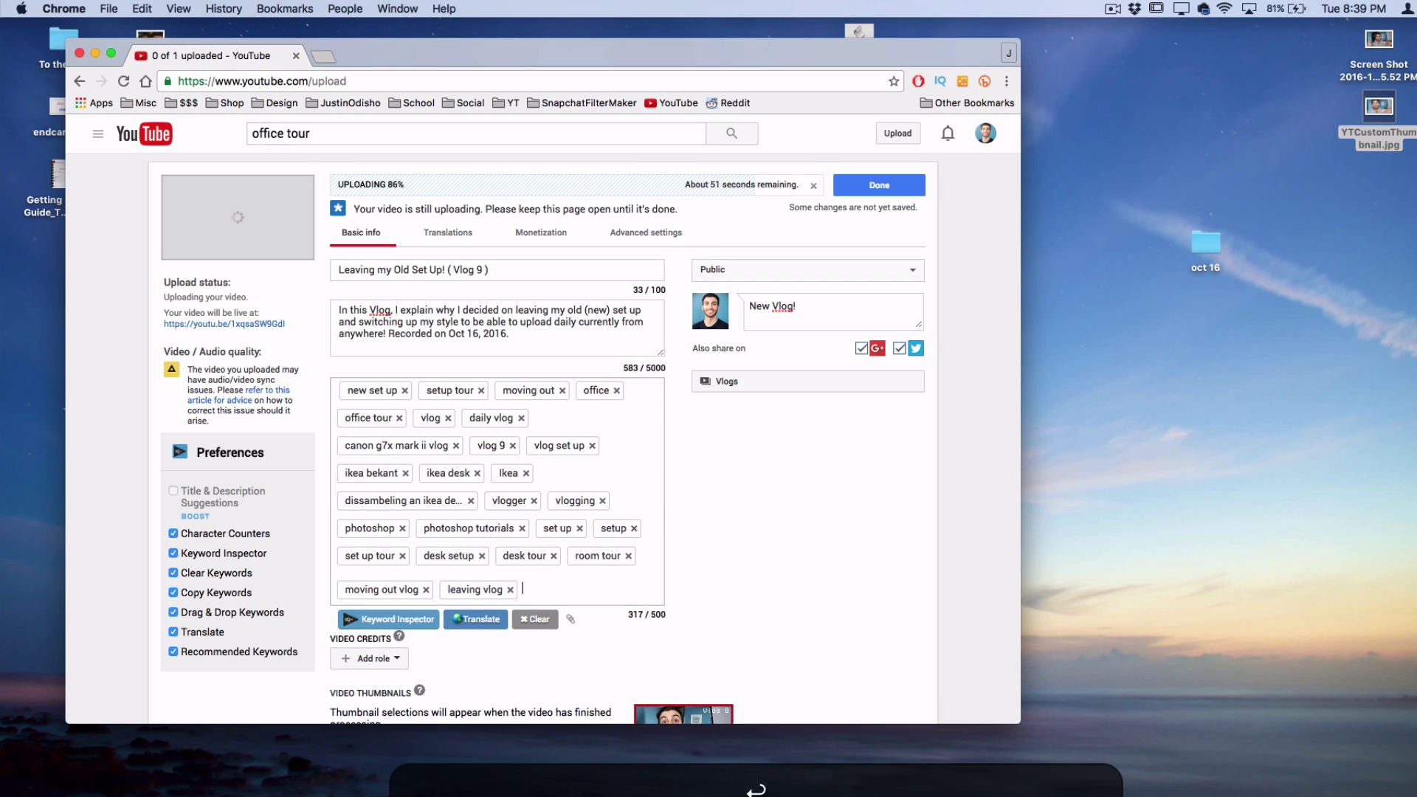
type(",I'm leaving,Film camera,samsung film,samsung film camera,")
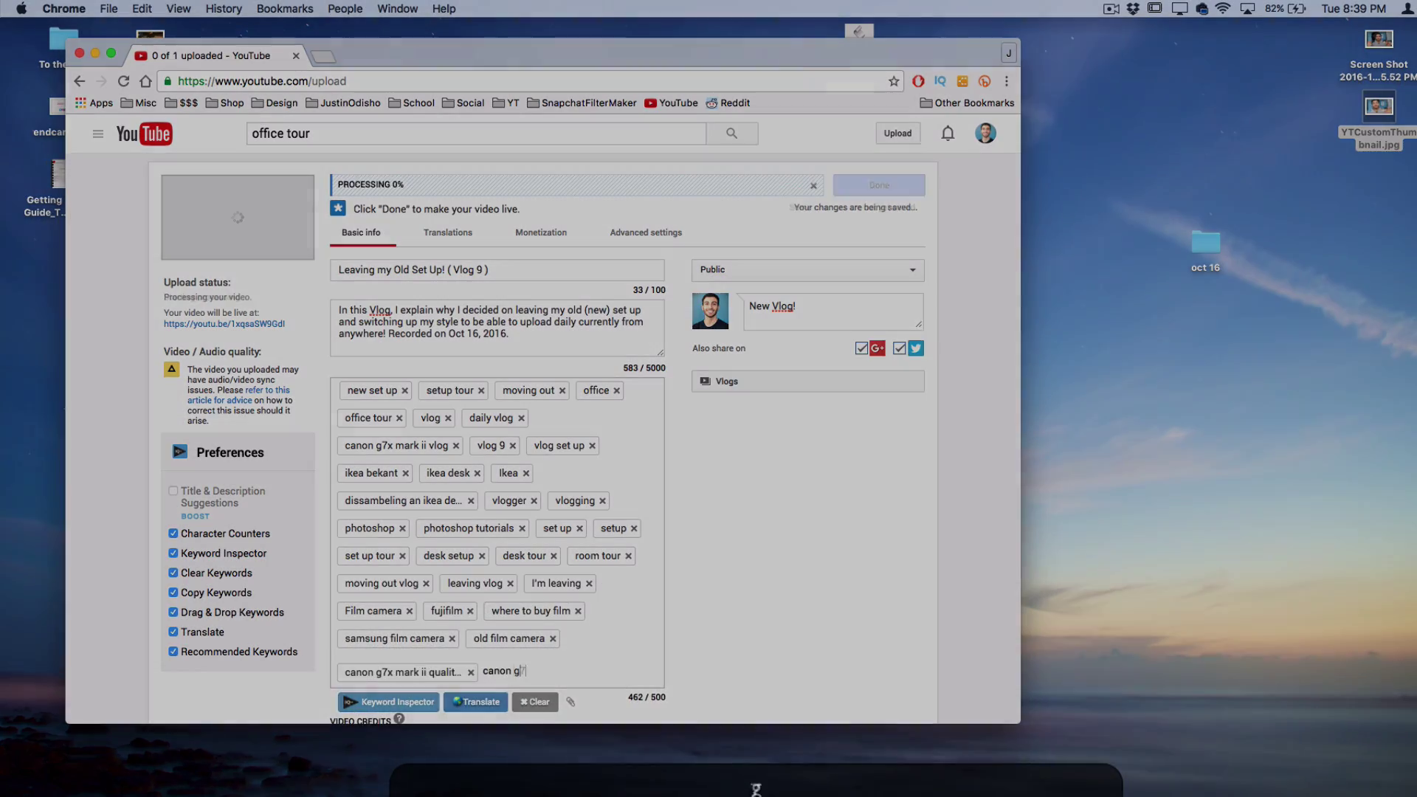